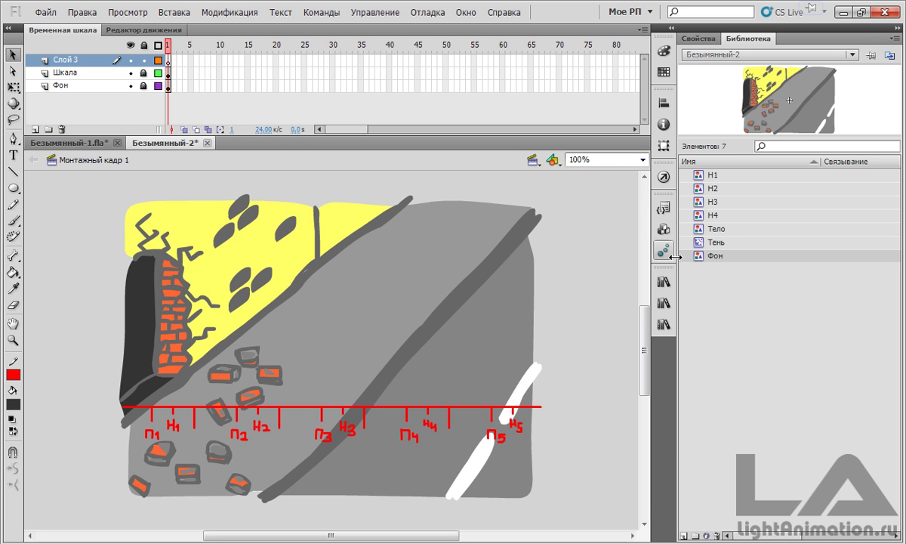
Preview the leg symbols Н1 to Н4 and the body symbol Тело in the library
left_click(699, 175)
key("Down")
key("Down")
key("Down")
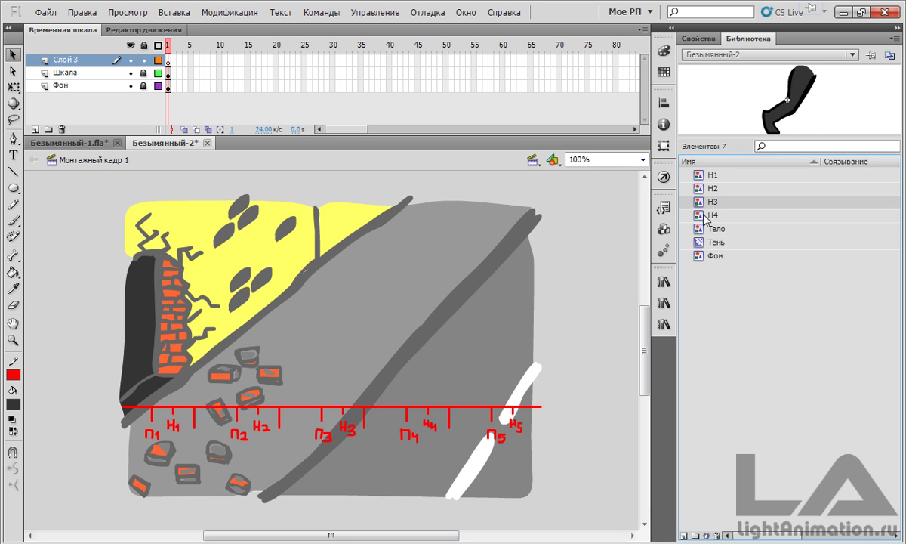
left_click(699, 178)
key("Down")
key("Down")
key("Down")
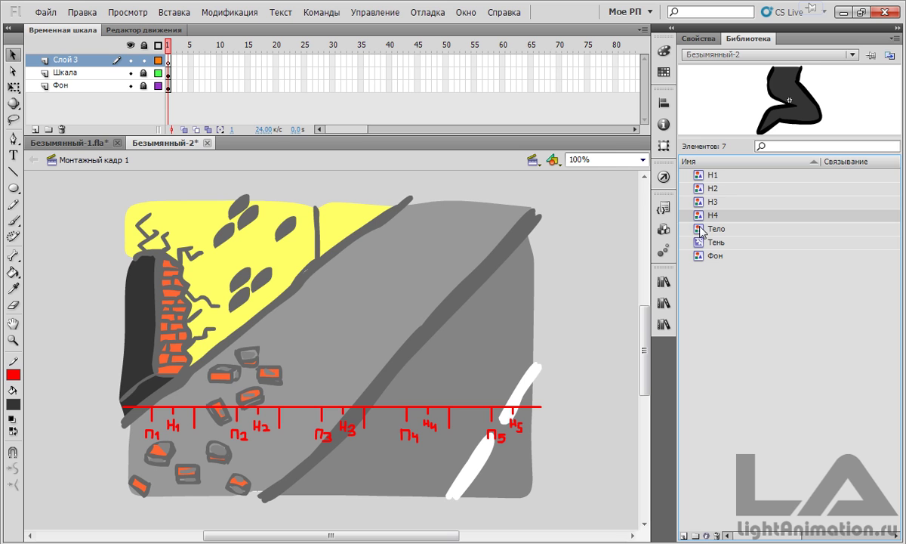
key("Down")
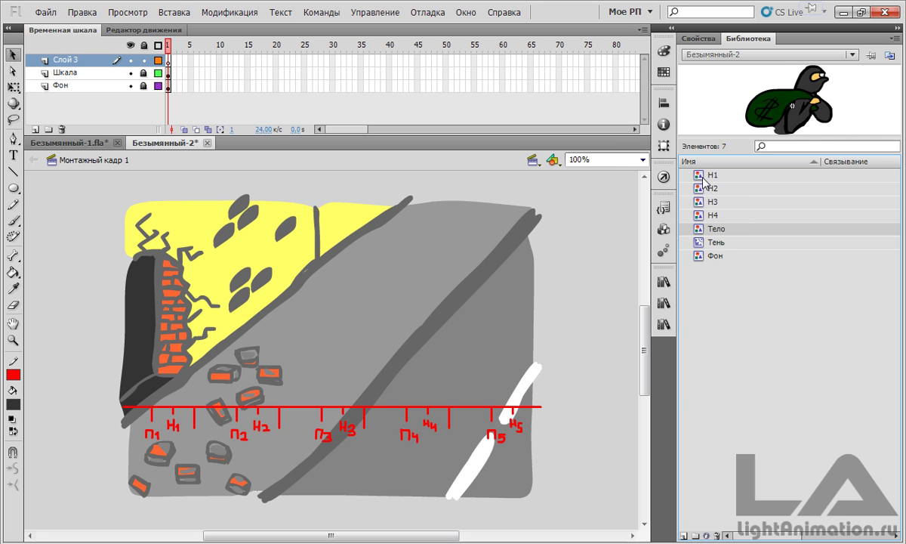
key("Home")
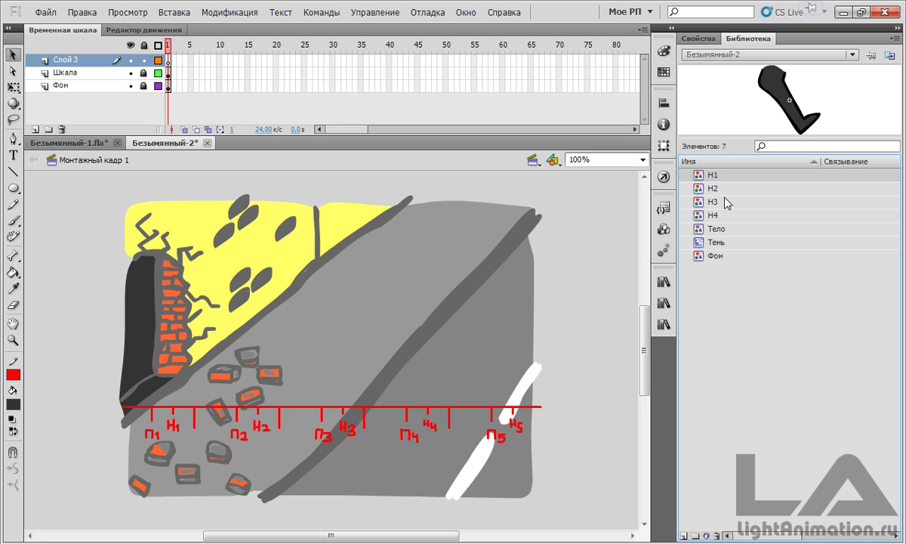
Place the leg symbol Н3 on the stage in layer Слой 3 and hide the Фон layer
left_click(702, 216)
left_click(699, 202)
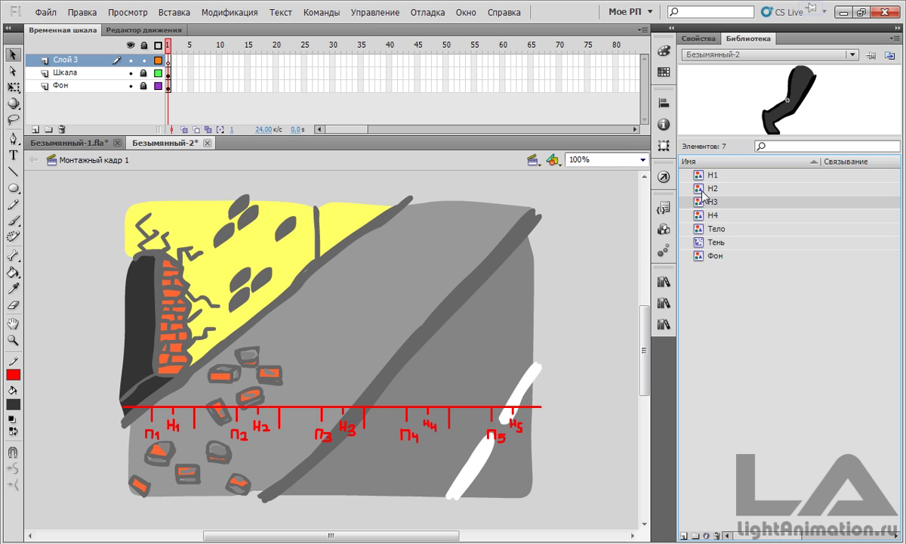
left_click_drag(699, 204, 290, 313)
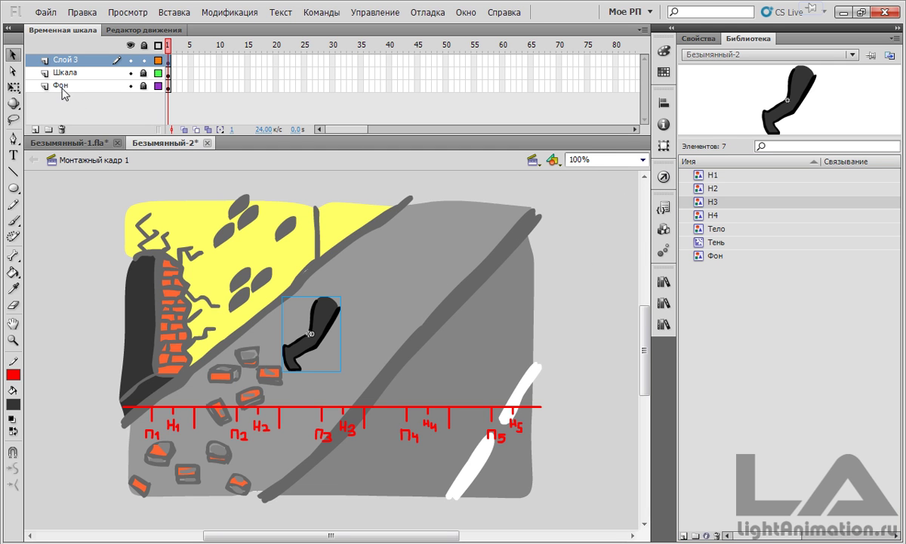
left_click(131, 86)
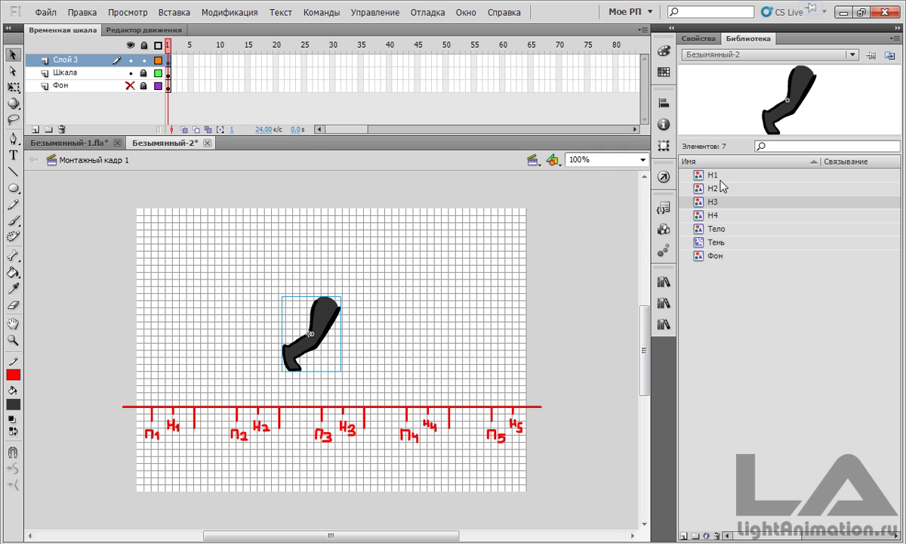
Add the leg symbol Н1 as the front leg and the body symbol Тело above the two legs
left_click_drag(699, 188, 317, 321)
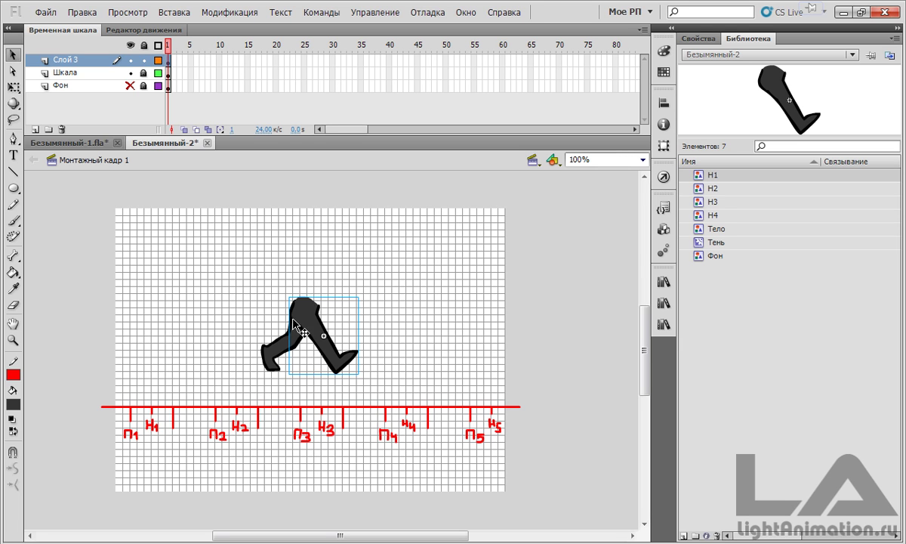
left_click(710, 229)
left_click_drag(708, 234, 335, 284)
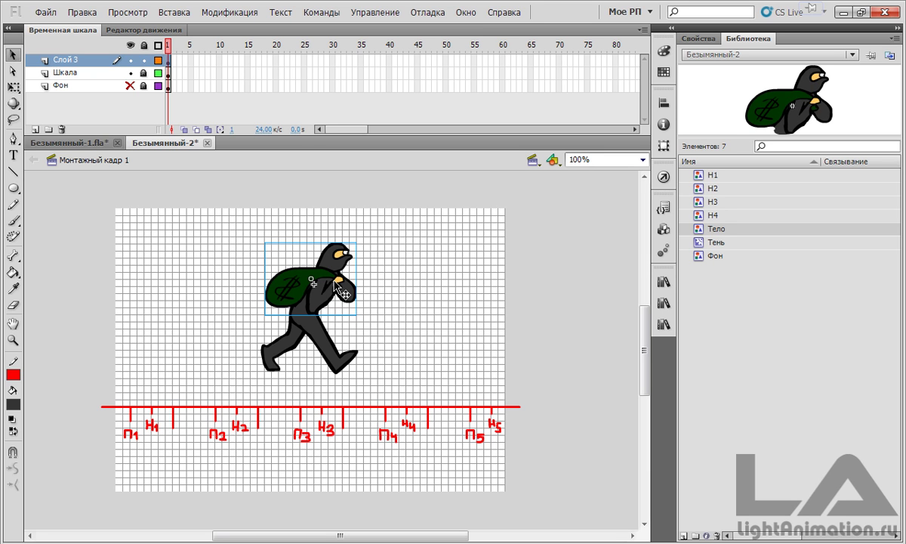
Pull the character's parts apart, leaving the body on the rear leg and the front leg separate
left_click_drag(301, 259, 341, 247)
left_click_drag(337, 329, 296, 339)
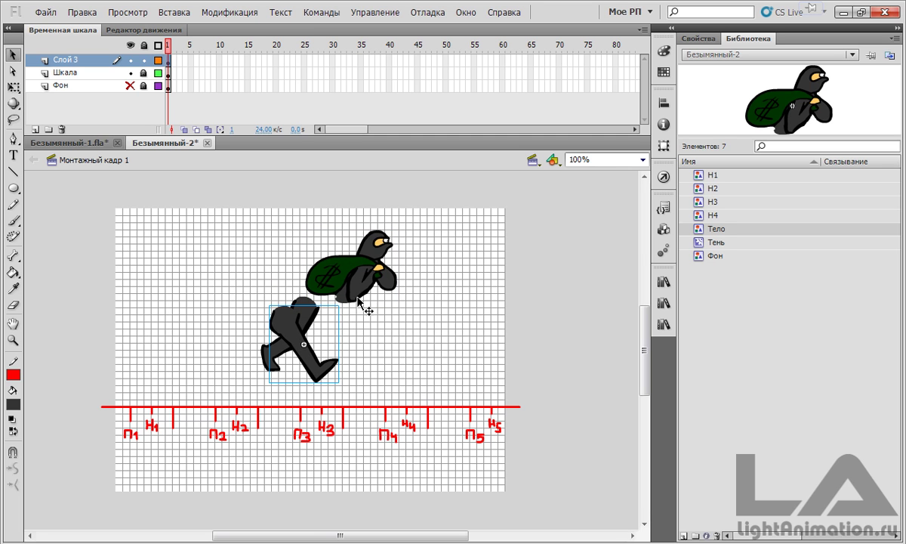
mouse_move(344, 283)
left_mouse_down()
mouse_move(251, 329)
mouse_move(331, 307)
mouse_move(336, 260)
mouse_move(337, 271)
left_mouse_up()
left_click_drag(287, 332, 361, 332)
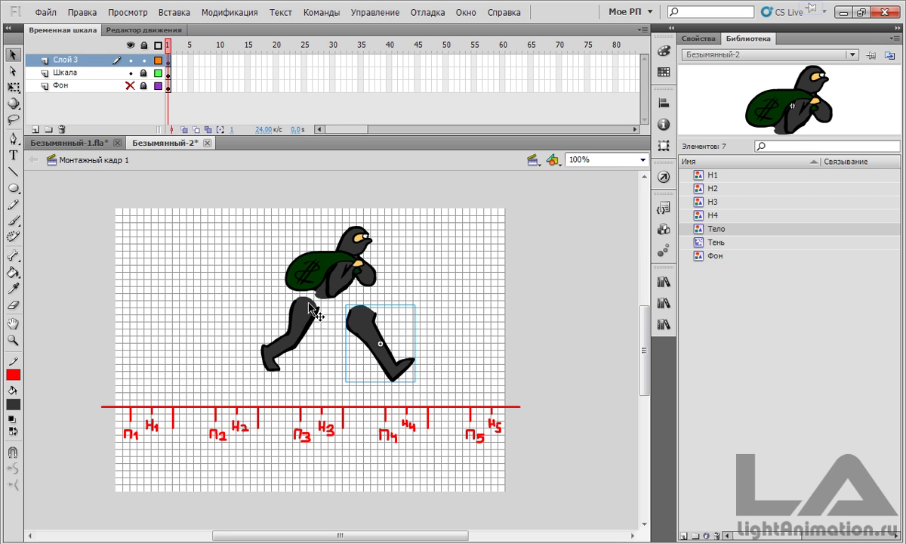
left_click_drag(298, 325, 286, 333)
left_click_drag(332, 272, 296, 292)
mouse_move(368, 336)
left_mouse_down()
mouse_move(290, 335)
mouse_move(359, 337)
mouse_move(351, 333)
left_mouse_up()
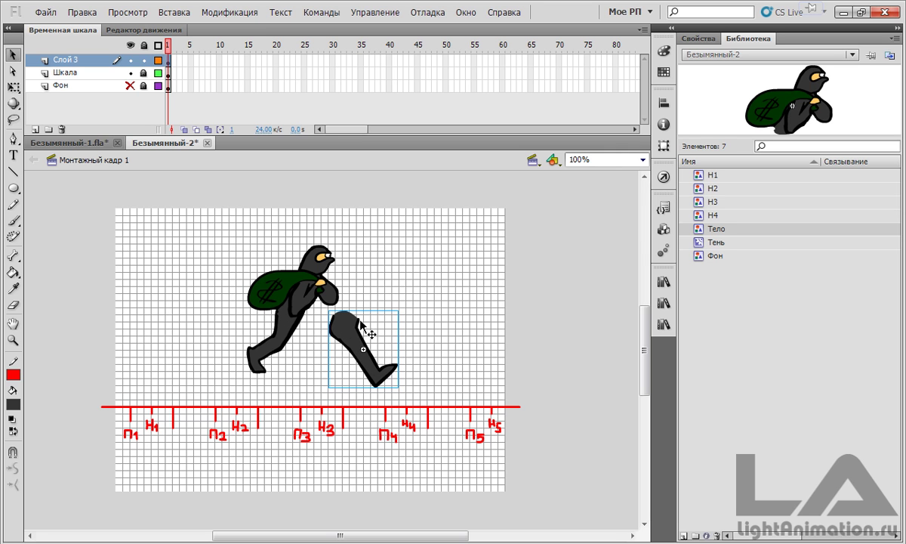
Bring the front leg to the front of the stacking order and reassemble the body with both legs
right_click(351, 333)
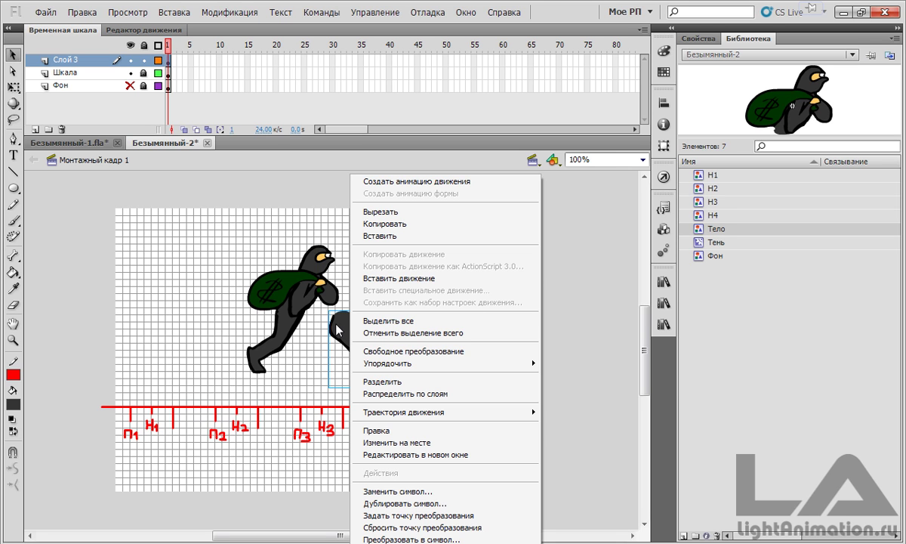
mouse_move(449, 365)
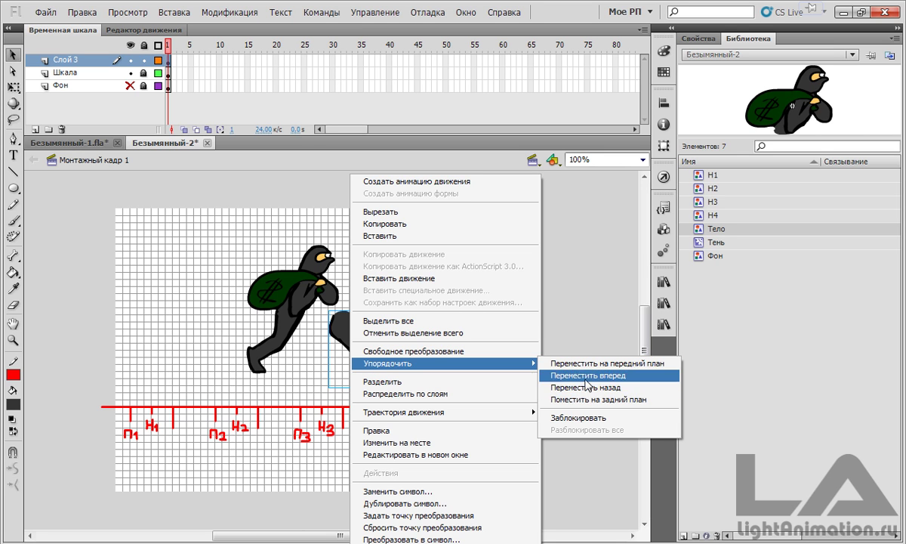
left_click(581, 363)
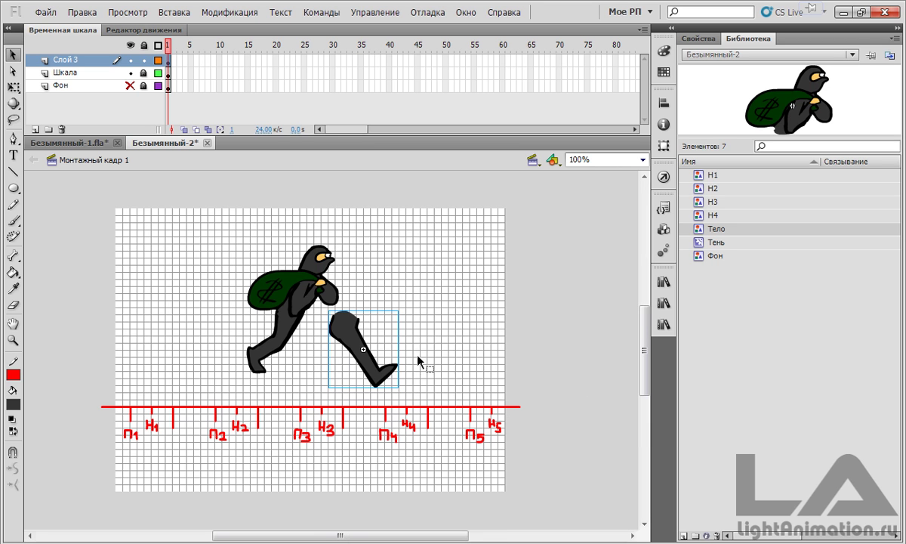
left_click_drag(303, 338, 270, 360)
left_click_drag(310, 289, 318, 286)
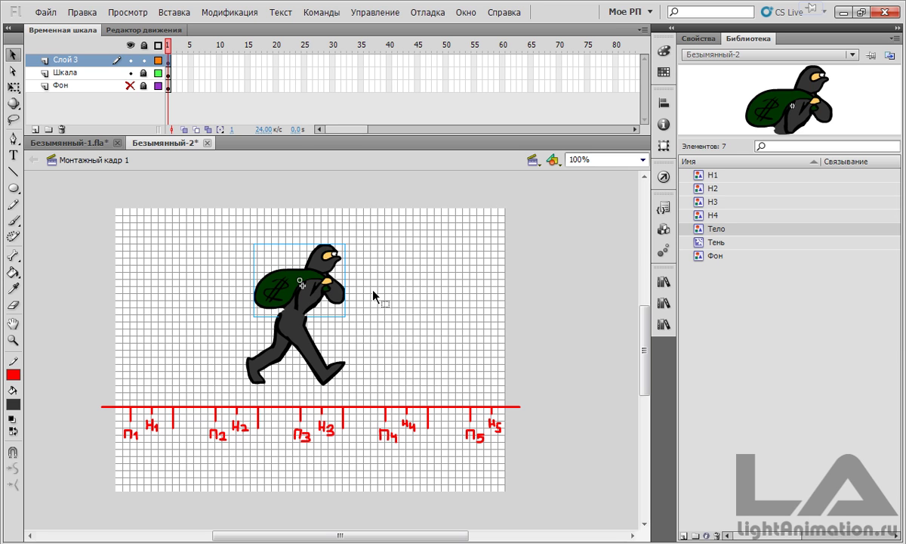
Send the body to the back of the stacking order and reposition both legs over it
left_click(211, 297)
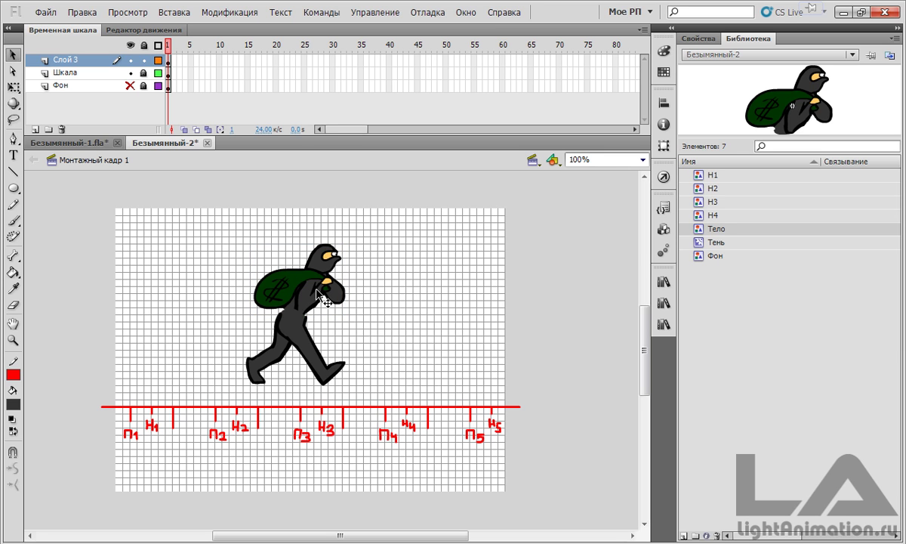
left_click(314, 294)
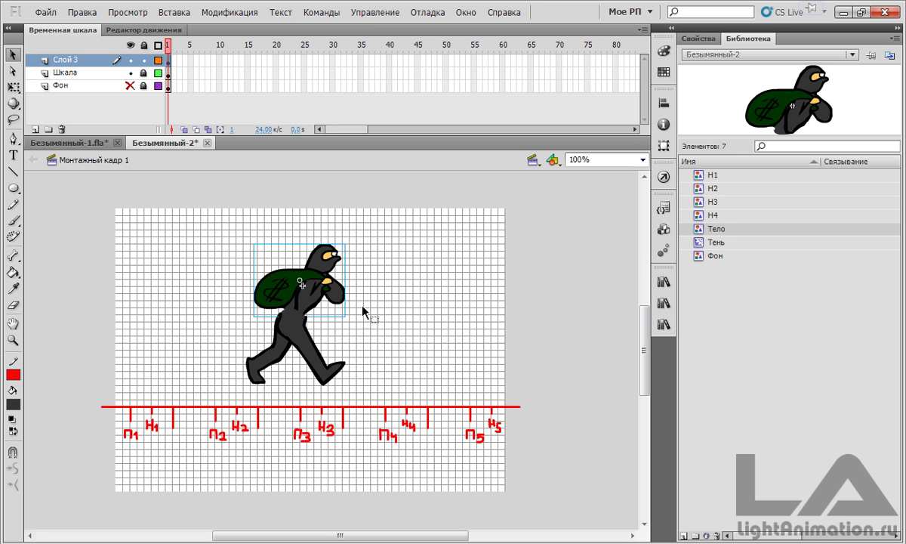
right_click(318, 287)
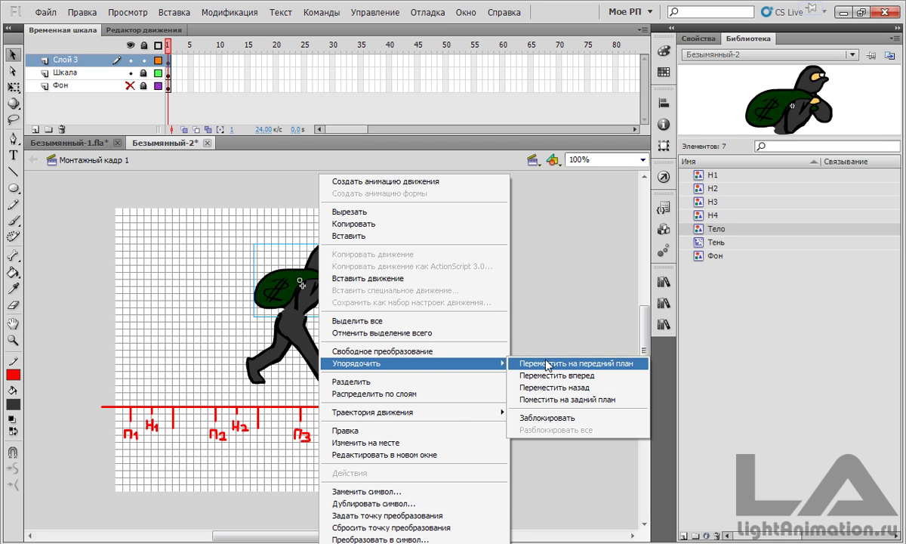
left_click(554, 399)
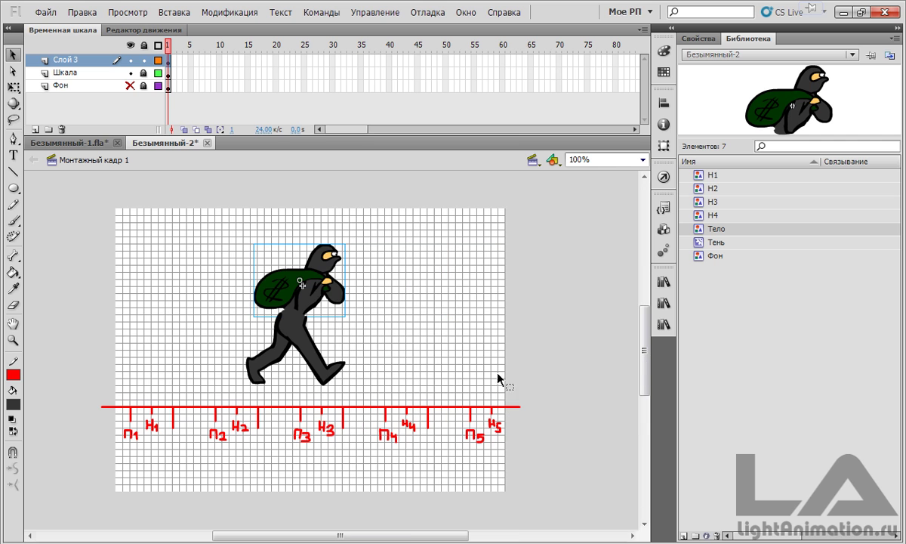
left_click_drag(306, 351, 335, 343)
left_click_drag(275, 337, 290, 327)
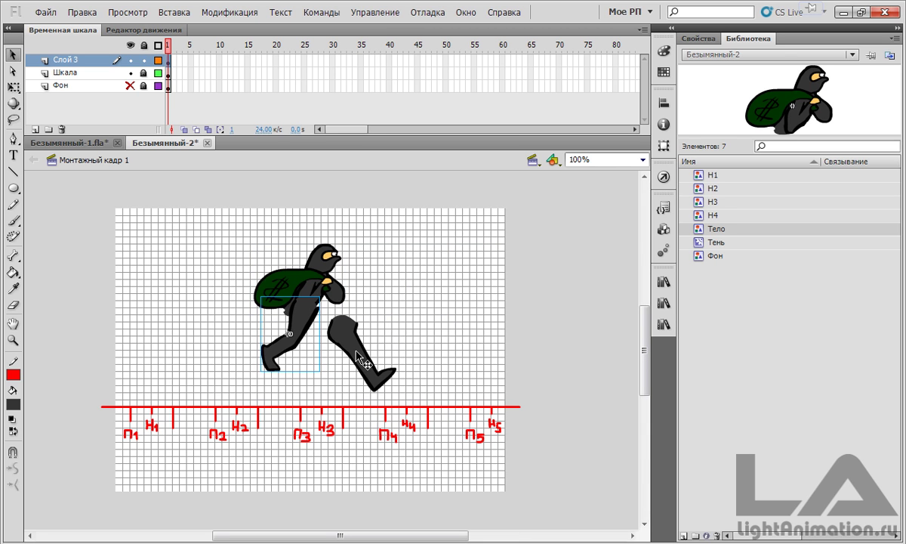
left_click_drag(363, 347, 328, 334)
Bring the body to the front of the stacking order and align it over the tops of the legs
left_click(318, 274)
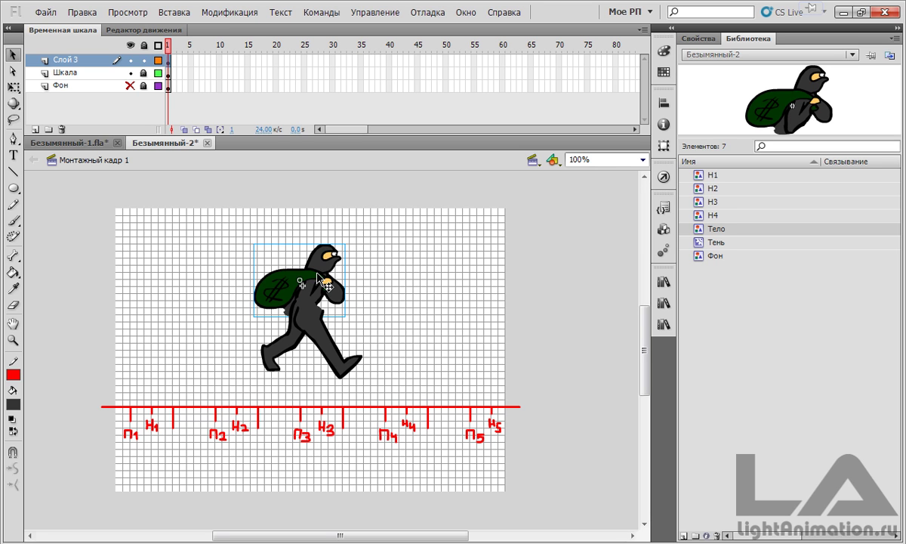
right_click(318, 276)
mouse_move(477, 363)
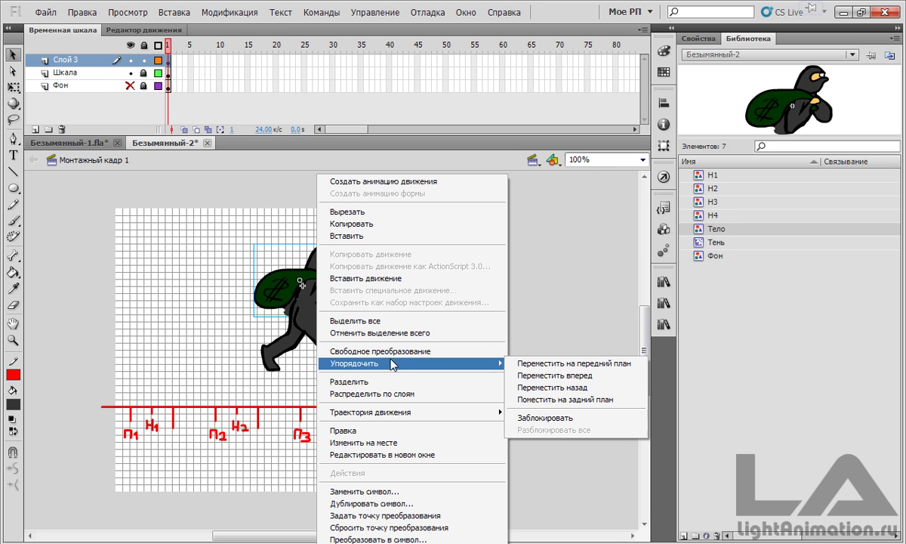
left_click(544, 363)
mouse_move(309, 286)
left_mouse_down()
mouse_move(332, 305)
mouse_move(302, 286)
mouse_move(323, 284)
left_mouse_up()
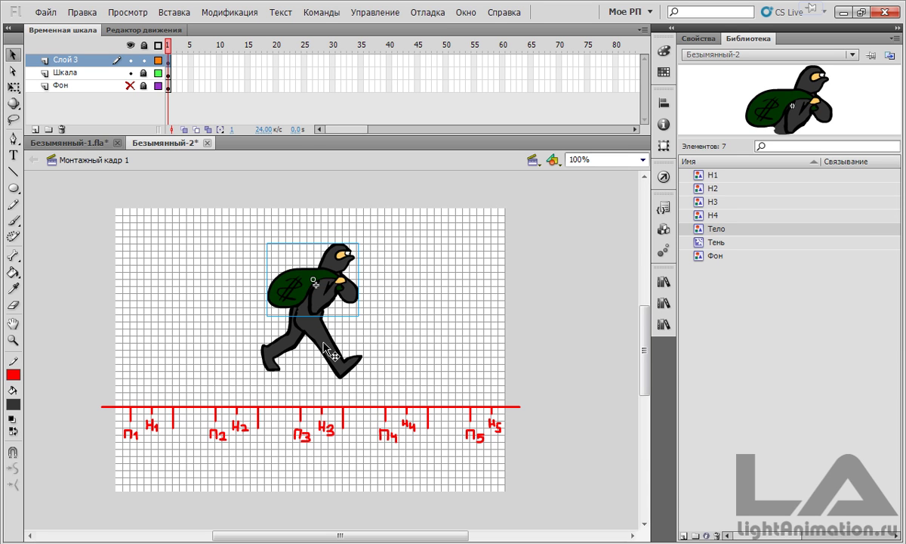
Stand the rear leg on the red scale line at mark Н1 and join the front leg to it near mark П2
left_click_drag(336, 349, 127, 374)
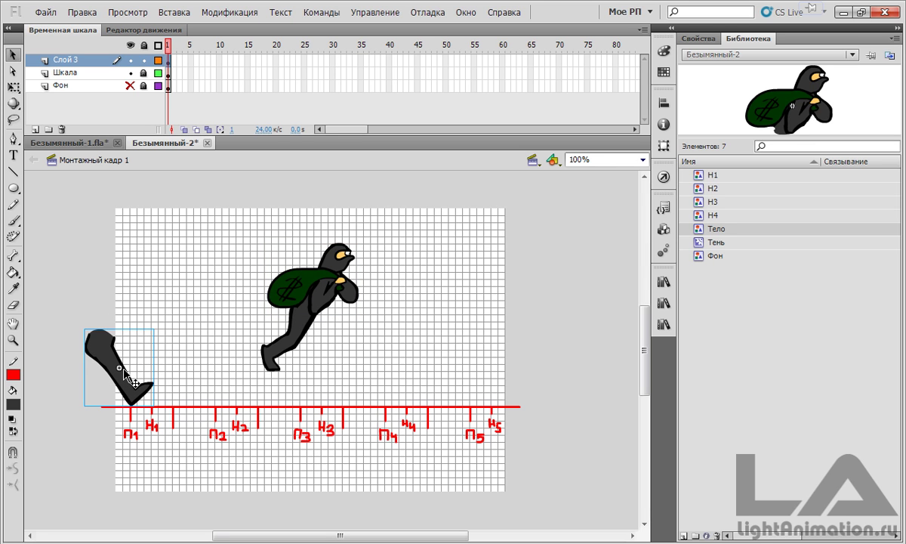
left_click_drag(304, 343, 174, 372)
left_click_drag(95, 347, 178, 374)
Nudge the front leg until its heel stands on scale mark П2, and place the body on top of the legs
left_click(205, 348)
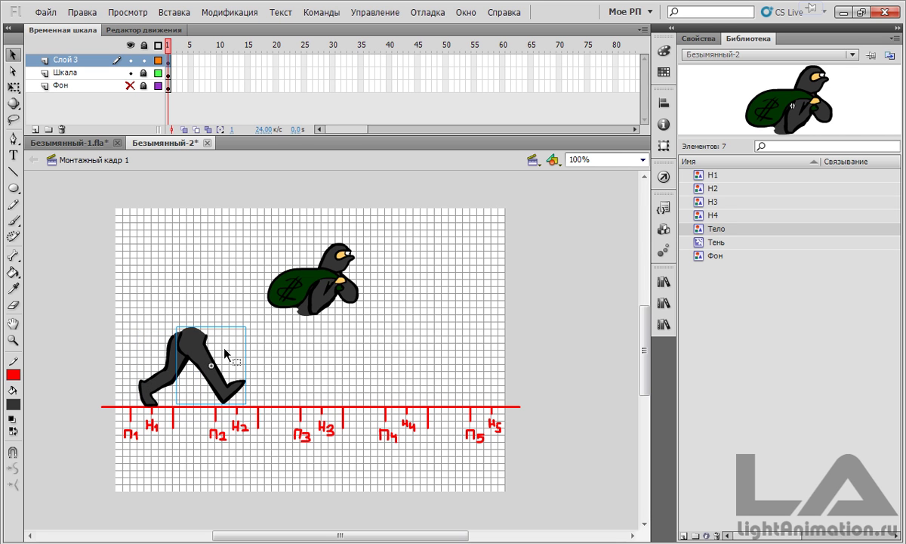
key("Left")
key("Left")
key("Left")
key("Left")
key("Left")
key("Left")
key("Left")
key("Left")
key("Left")
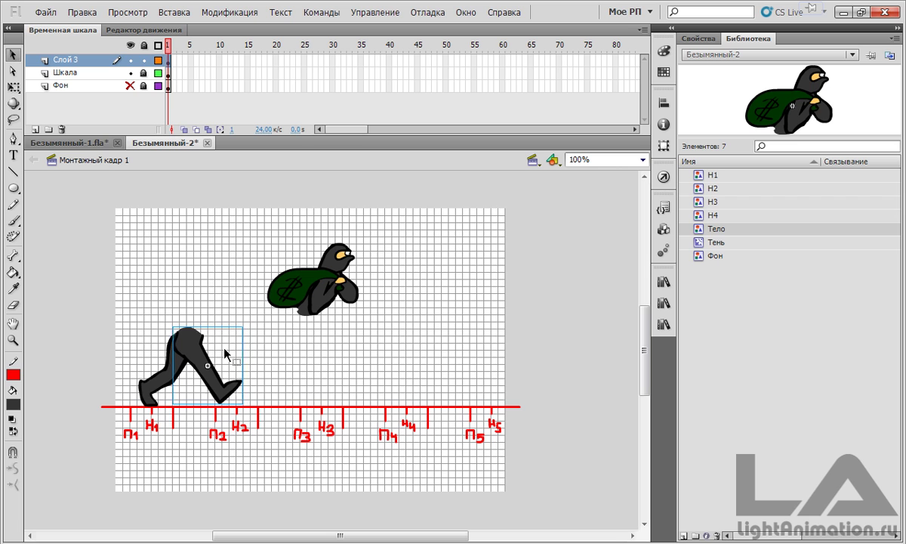
key("Down")
key("Down")
key("Down")
key("Down")
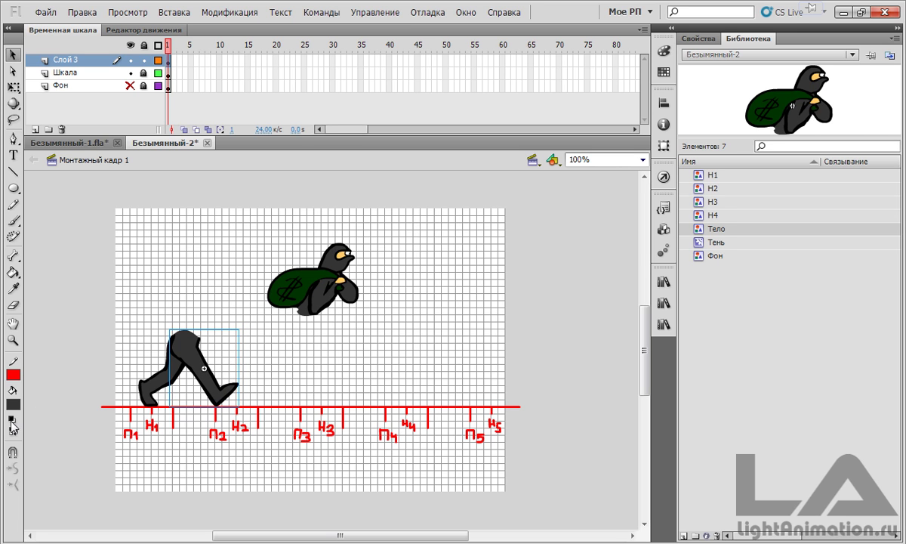
left_click_drag(329, 277, 213, 302)
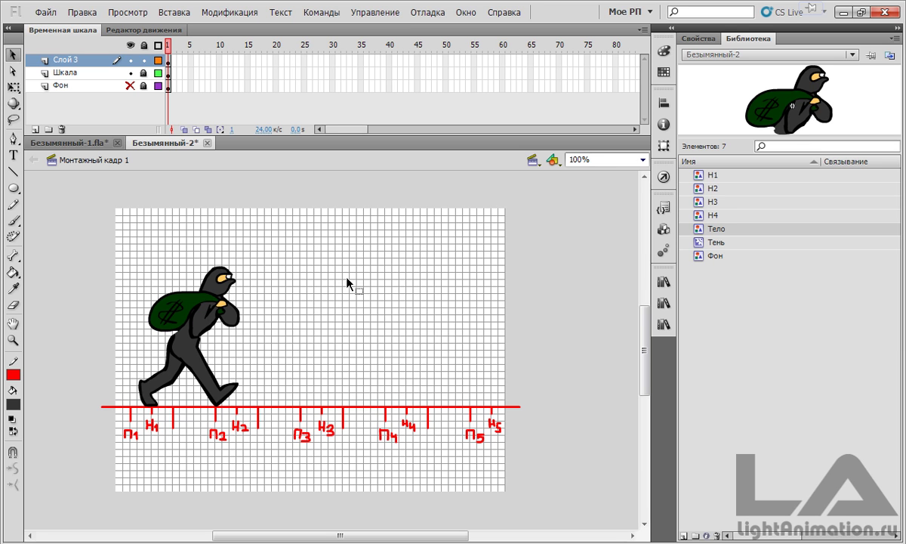
Select the whole character and shift it back along the scale line until the front heel stands on mark П1
left_click_drag(125, 259, 281, 376)
key("Left")
key("Left")
key("Left")
key("Left")
key("Left")
key("Left")
key("Left")
key("Left")
key("Left")
key("Left")
key("Left")
key("Left")
key("Left")
key("Left")
key("Left")
key("Left")
key("Left")
key("Left")
key("Left")
key("Left")
key("Left")
key("Left")
key("Left")
key("Left")
key("Left")
key("Left")
key("Left")
key("Left")
key("Left")
key("Left")
key("Left")
key("Left")
key("Left")
key("Left")
key("Left")
key("Left")
key("Left")
key("Left")
key("Left")
key("Left")
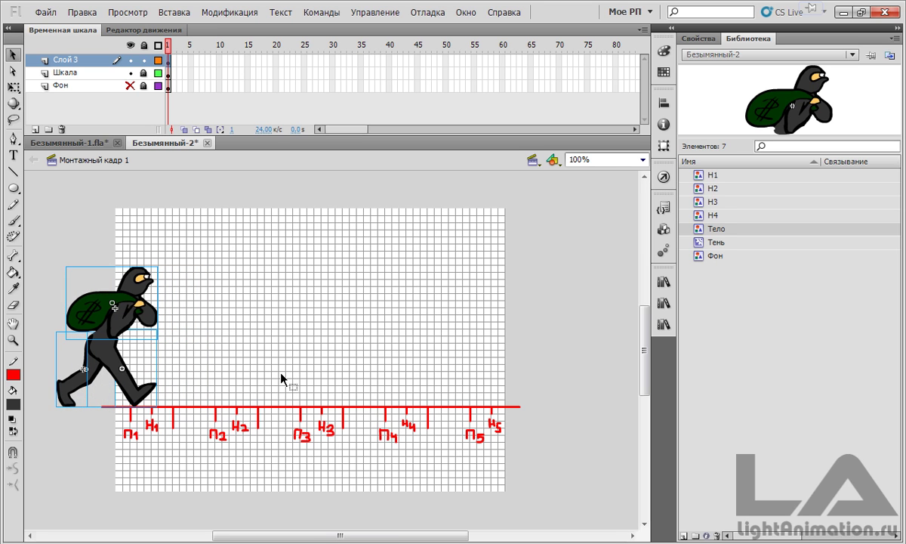
key("Left")
key("Left")
key("Left")
key("Left")
left_click(246, 345)
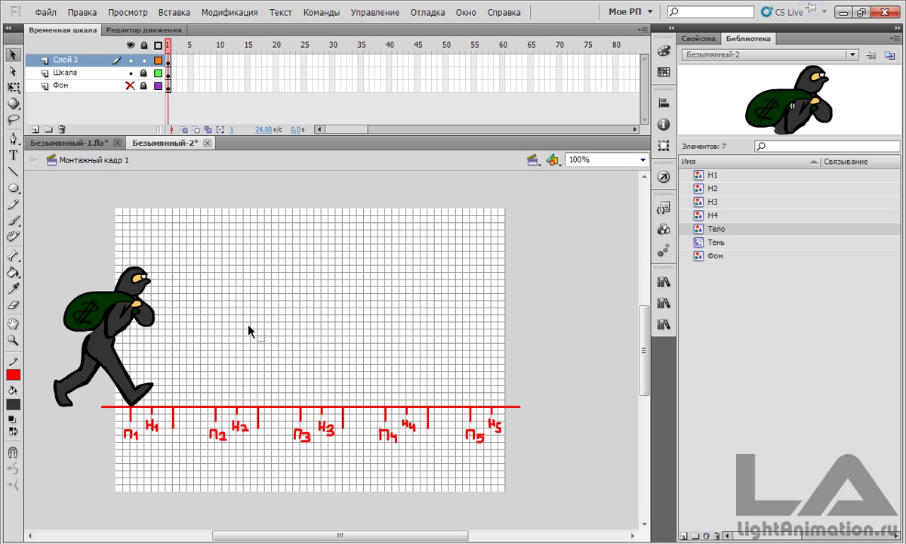
Unlock the Шкала layer and try drawing a straight horizontal line at the character's head height
left_click(67, 73)
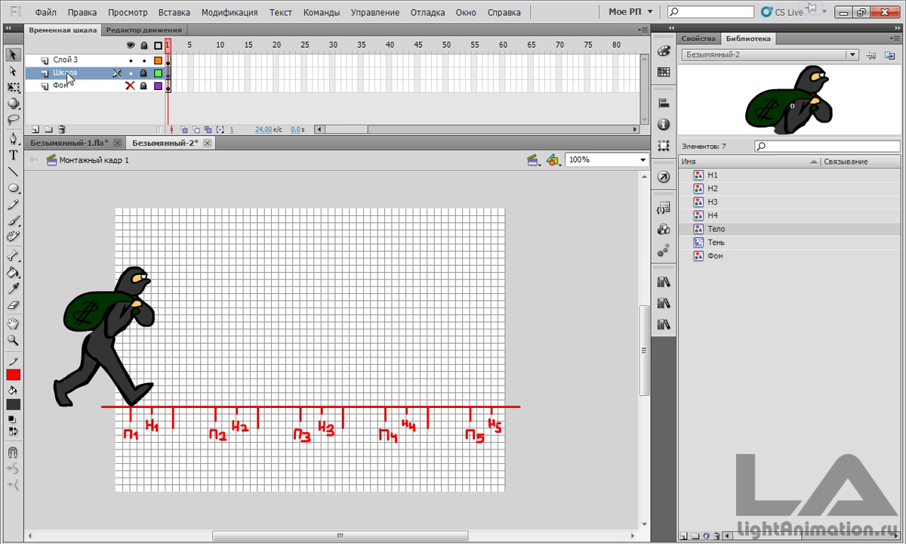
left_click(143, 72)
left_click(13, 171)
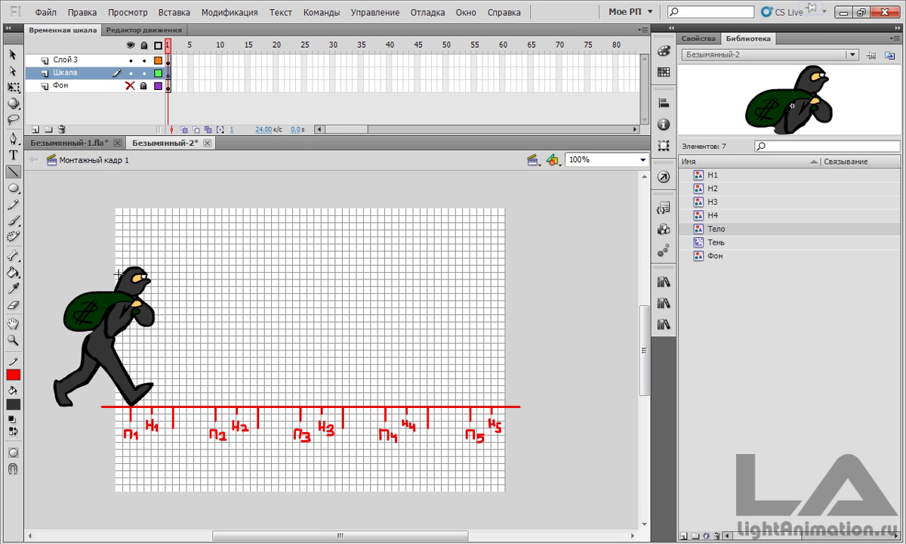
left_click_drag(108, 264, 415, 270)
key("ctrl+z")
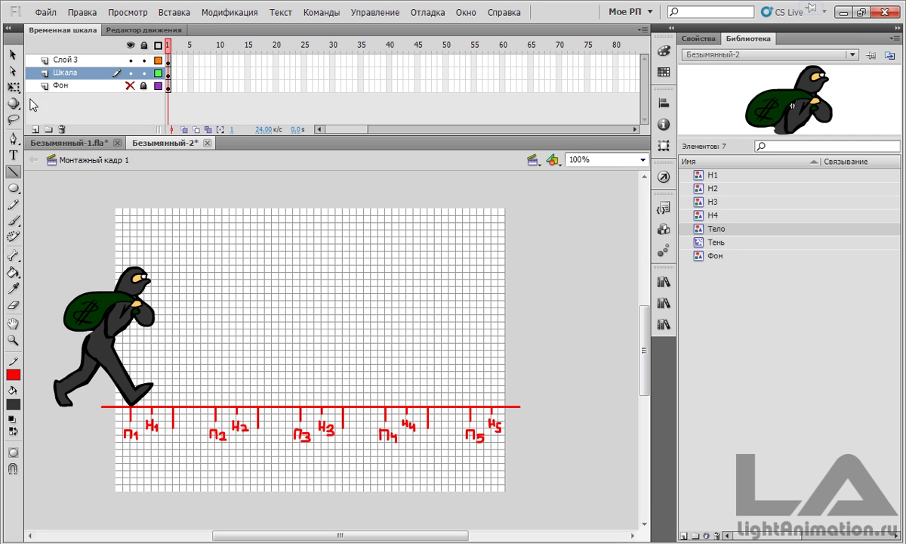
Turn on snapping to the grid and draw a straight horizontal head-height line spanning the full length of the scale
right_click(238, 291)
mouse_move(333, 419)
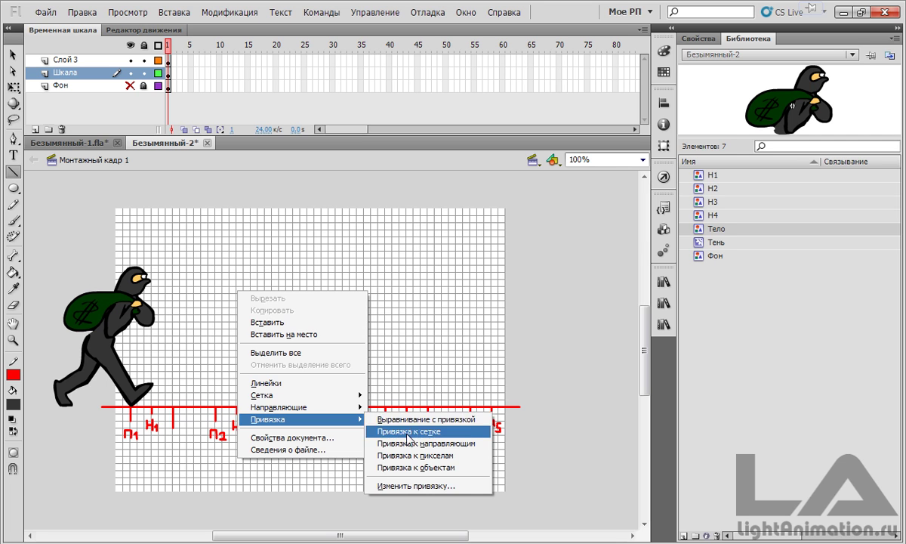
left_click(387, 431)
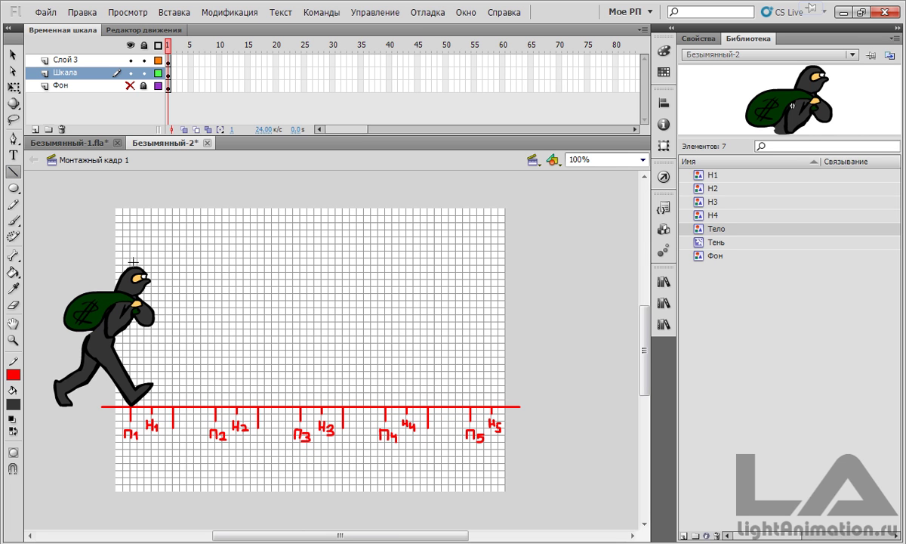
left_click_drag(104, 265, 387, 261)
left_click_drag(511, 265, 519, 265)
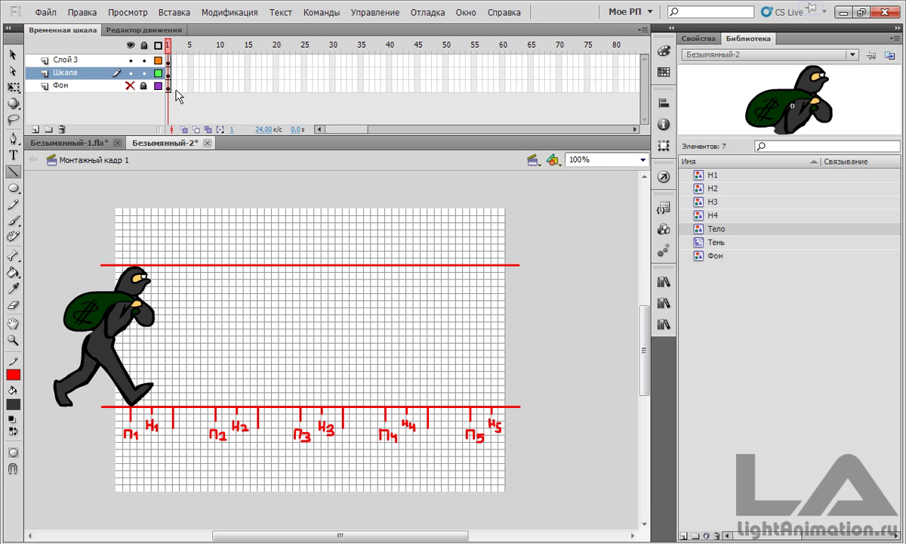
Extend the Фон and Шкала layers to frame 60
left_click(502, 87)
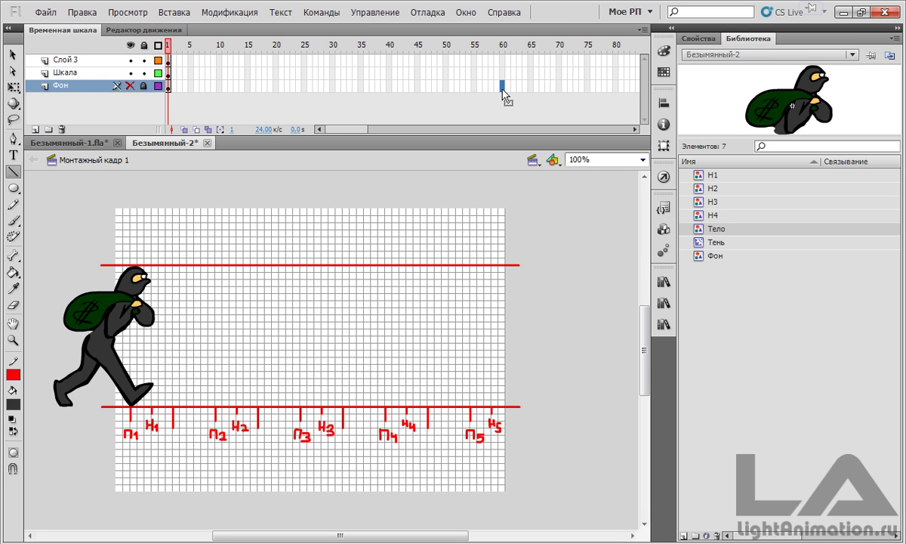
key("F5")
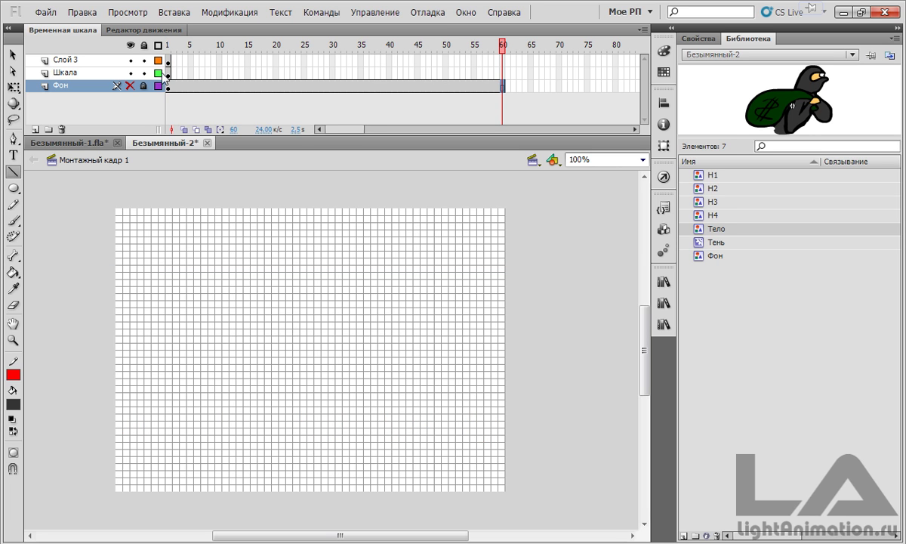
left_click(502, 72)
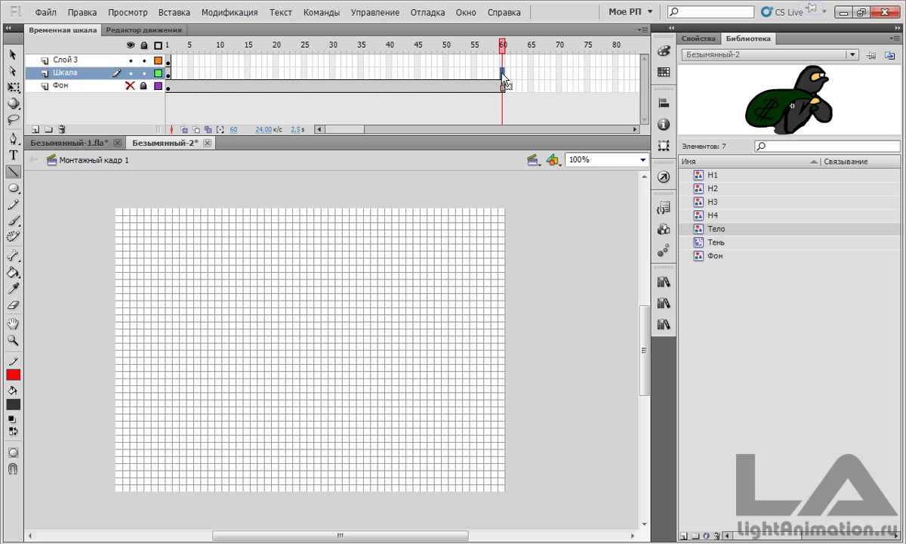
key("F5")
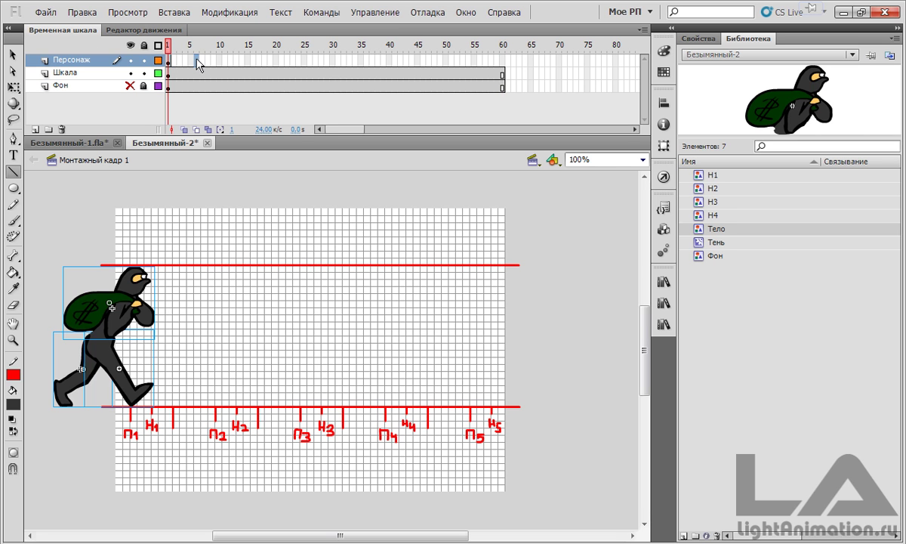
Add a blank keyframe at frame 6 of the Персонаж layer and stand leg symbol Н2 on the scale line at mark П1
left_click(197, 60)
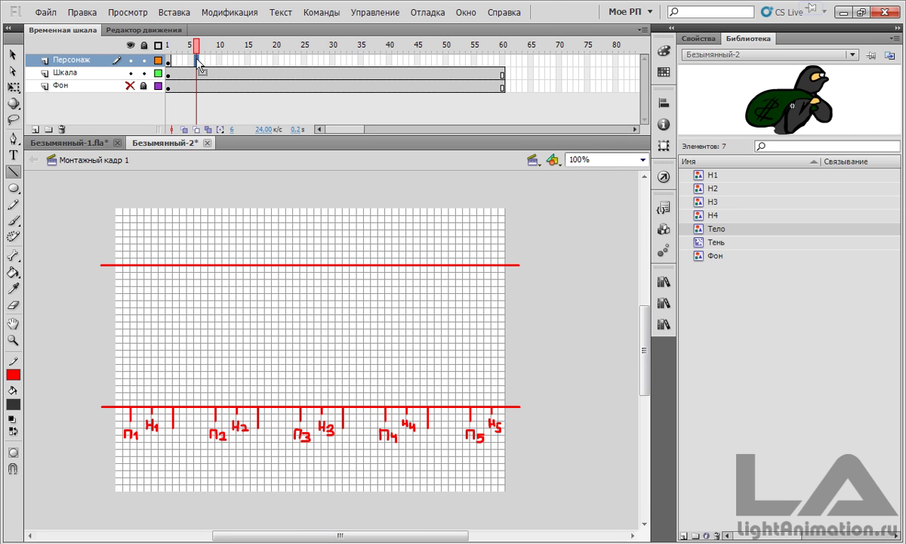
left_click(192, 47)
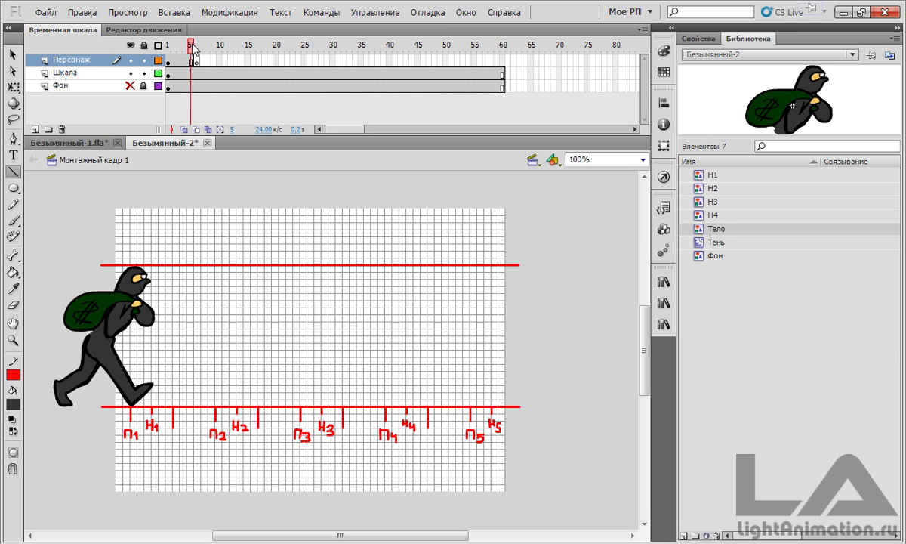
left_click(195, 46)
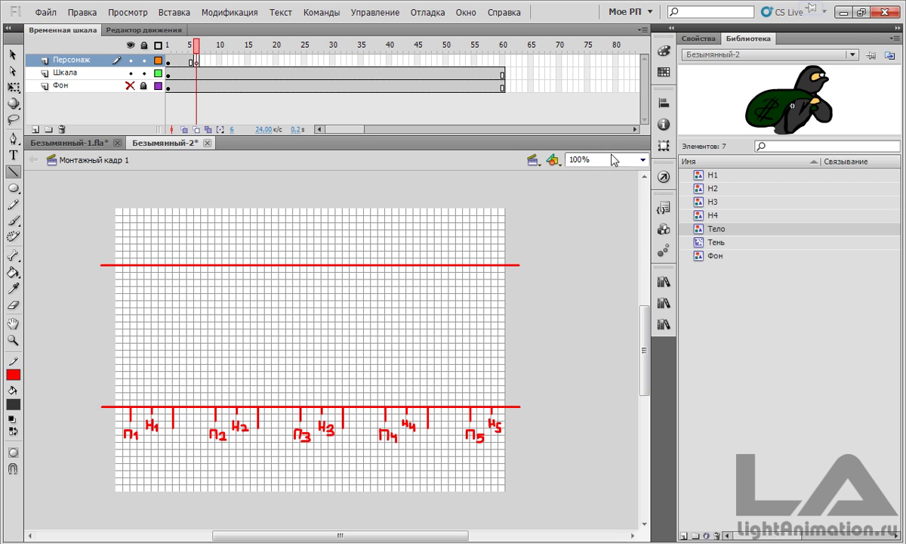
left_click(705, 189)
left_click_drag(700, 191, 144, 374)
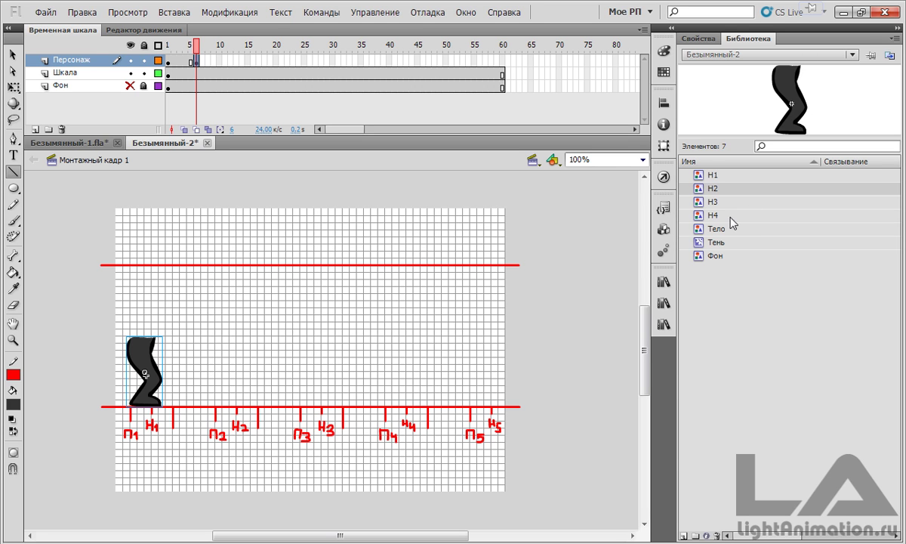
left_click(192, 54)
left_click(197, 53)
Place the bent leg symbol Н4 at the hip of the standing leg and send it one level back behind it
left_click(698, 202)
left_click(699, 216)
left_click_drag(699, 216, 149, 370)
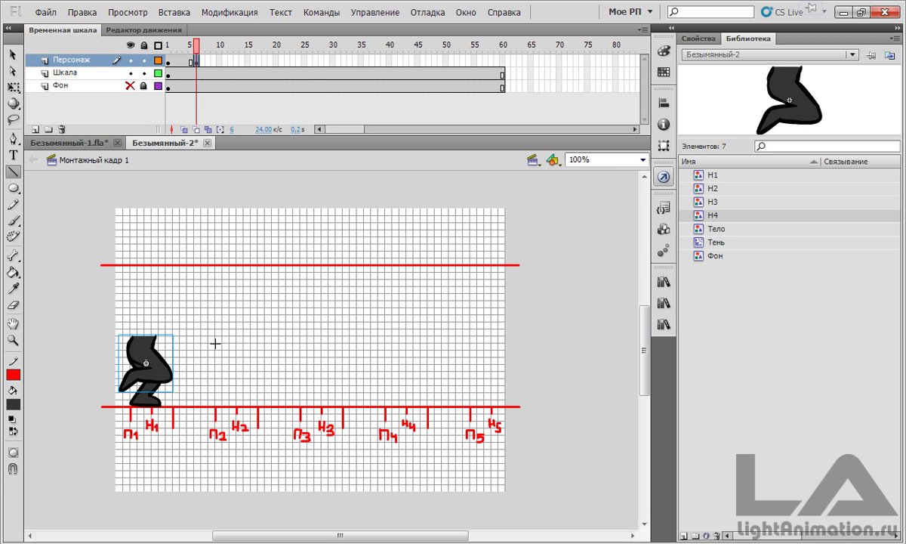
left_click(13, 55)
right_click(155, 375)
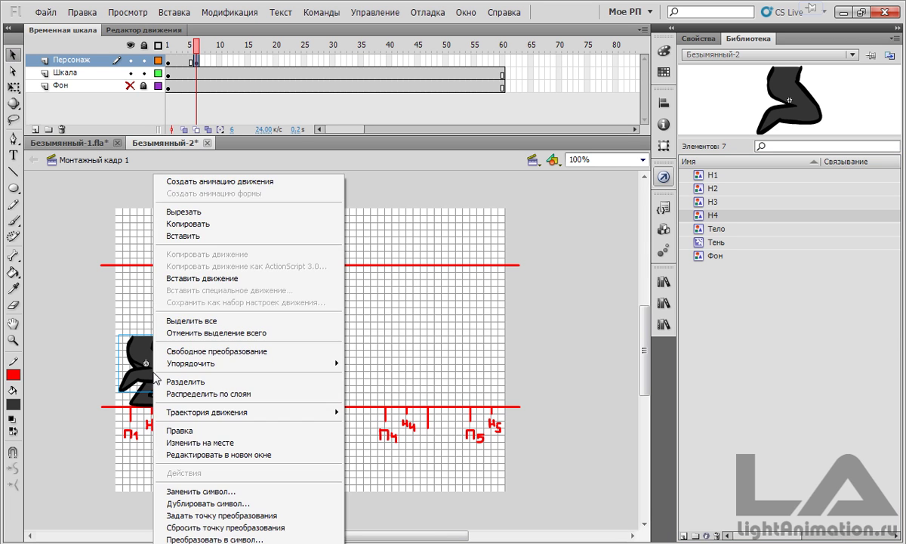
mouse_move(210, 364)
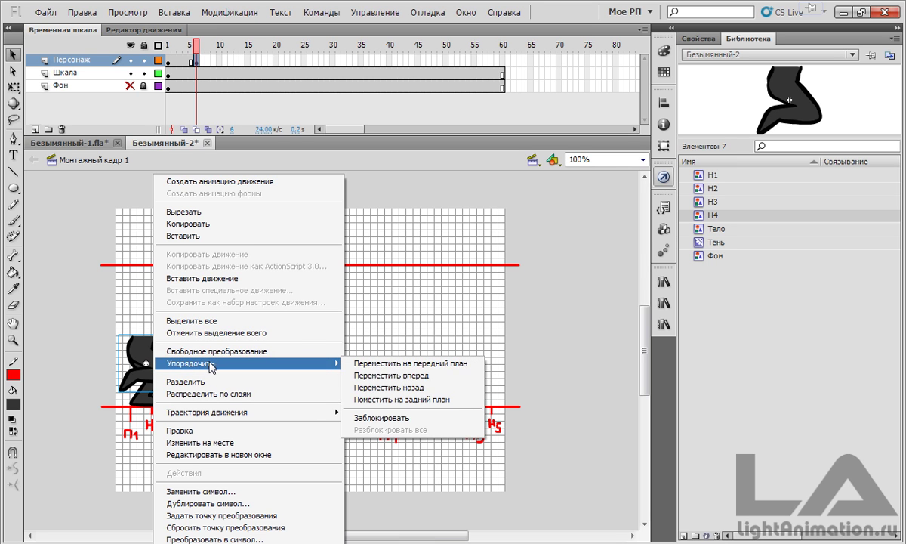
left_click(384, 387)
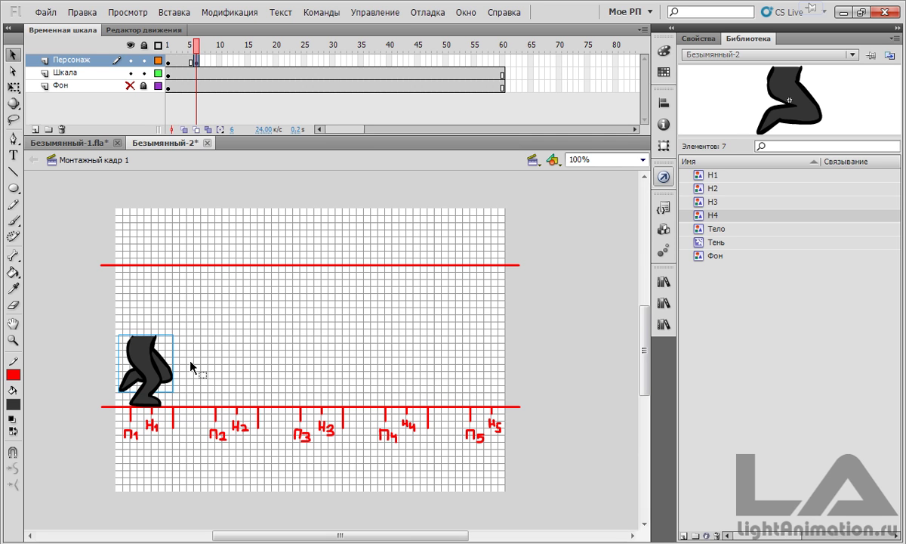
left_click(177, 359)
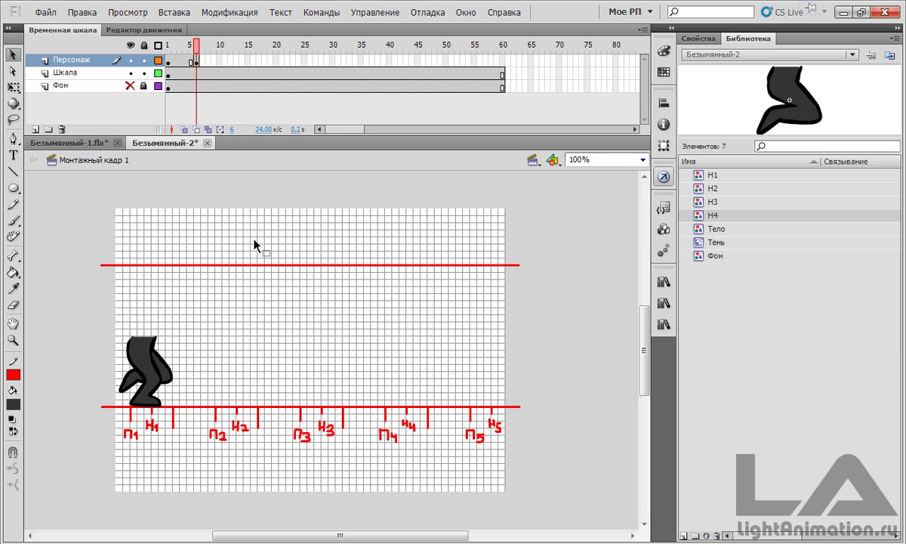
Place the Тело symbol on top of the legs in frame 6, align it with them, and compare the pose with the preceding frame
left_click(714, 229)
left_click_drag(711, 230, 182, 309)
key("Left")
key("Left")
key("Left")
key("Left")
key("Left")
key("Left")
mouse_move(181, 310)
left_mouse_down()
mouse_move(175, 305)
mouse_move(180, 311)
left_mouse_up()
left_click(224, 311)
mouse_move(189, 43)
left_mouse_down()
mouse_move(180, 44)
mouse_move(197, 44)
left_mouse_up()
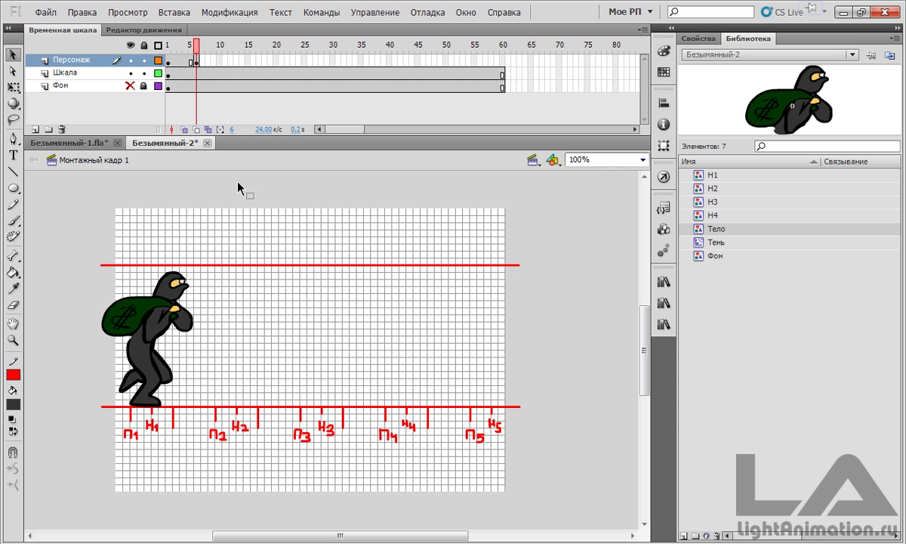
Extend the second pose on the Персонаж layer to frame 10
left_click(219, 61)
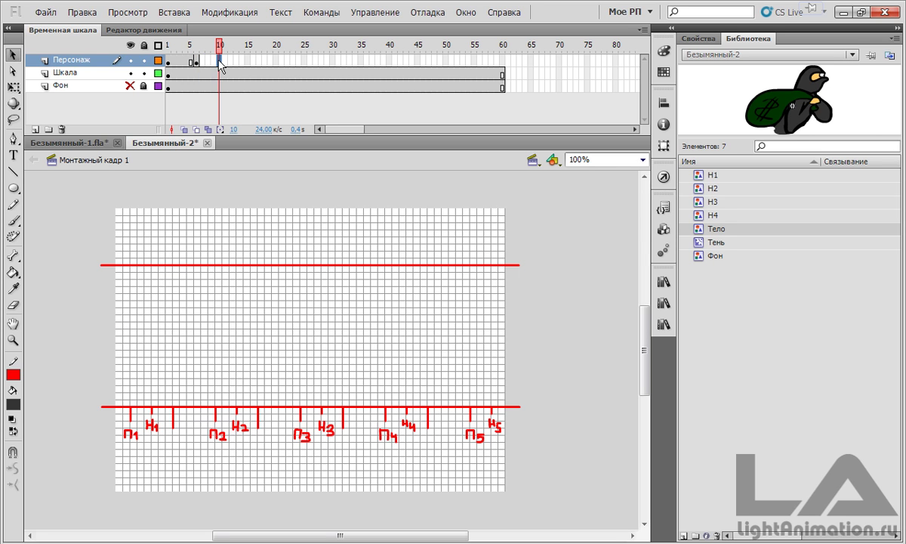
key("F6")
left_click(226, 340)
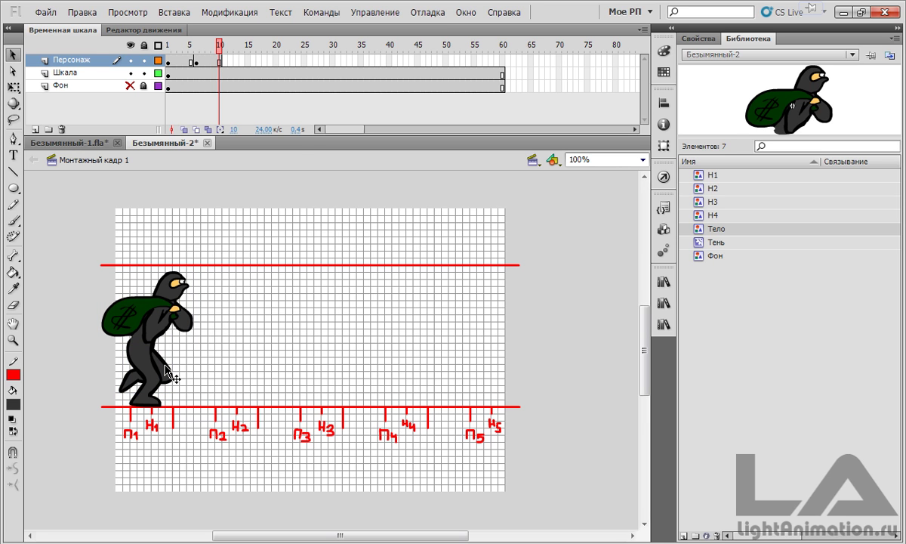
Copy frames 1–10 of the Персонаж layer and paste them starting at frame 11
left_click_drag(205, 61, 173, 67)
right_click(174, 66)
left_click(218, 217)
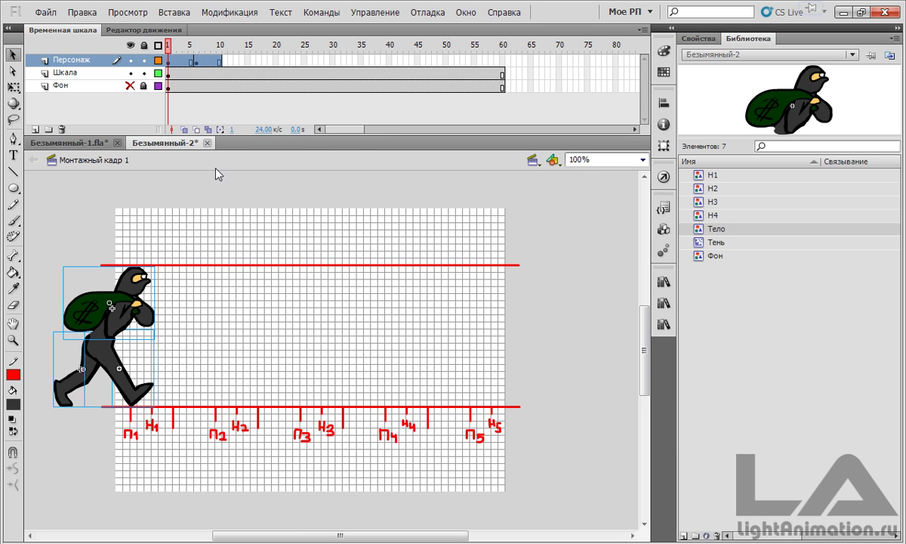
right_click(225, 61)
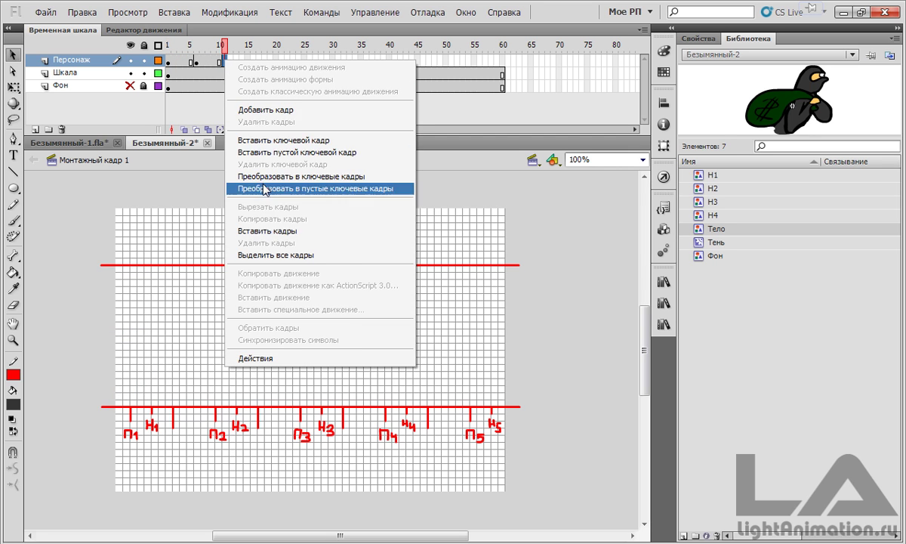
left_click(304, 230)
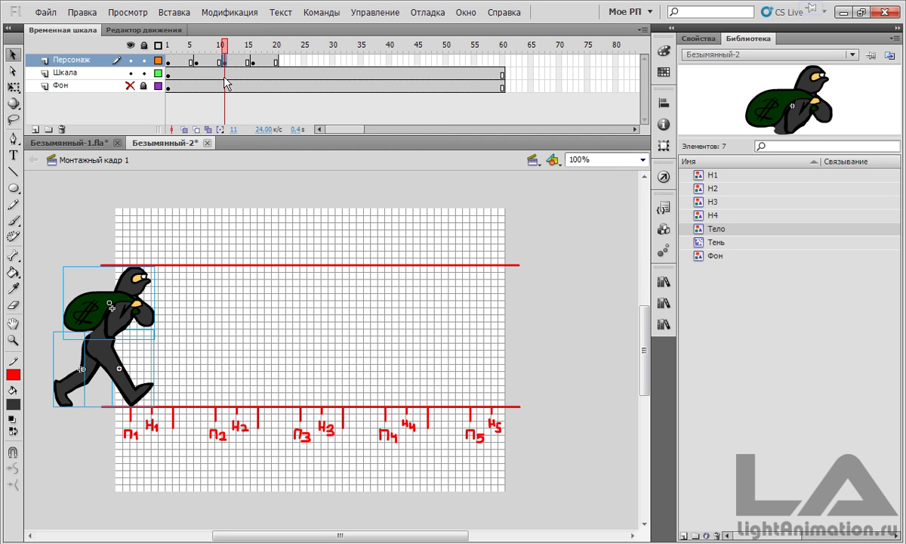
Using multiple-frame editing over frames 11–20, shift both copied poses together along the scale from mark П1 to mark П2
left_click(208, 130)
left_click_drag(225, 50, 278, 49)
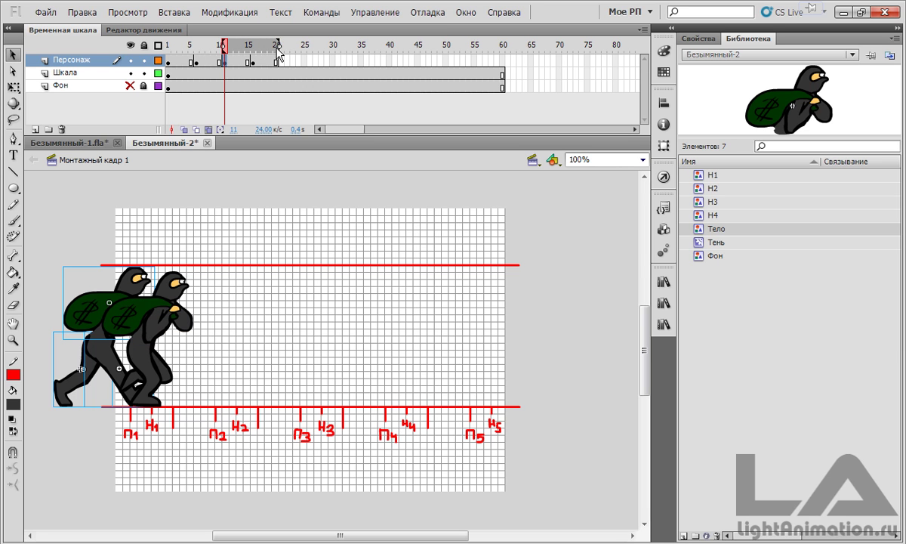
left_click_drag(41, 251, 194, 352)
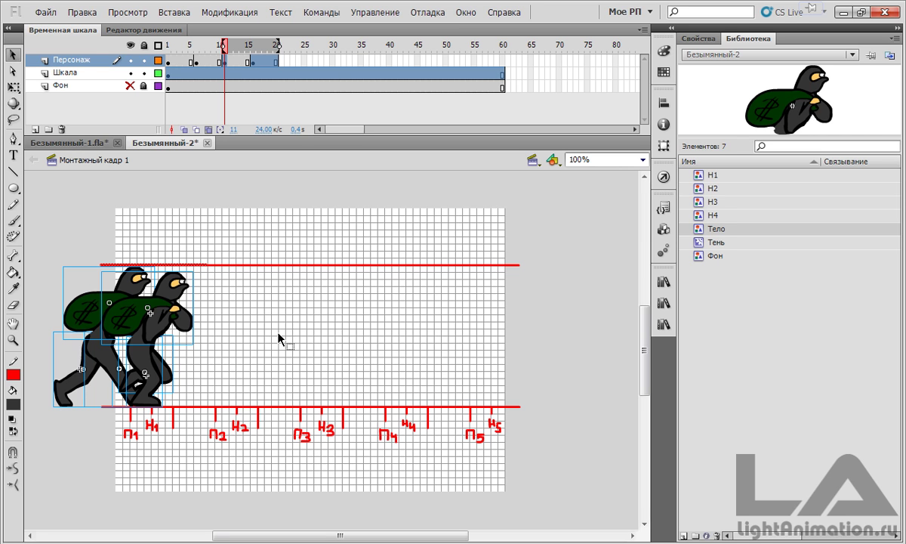
key("shift+Right")
key("shift+Right")
key("shift+Right")
key("shift+Right")
key("shift+Right")
key("shift+Right")
key("shift+Right")
key("shift+Right")
key("shift+Right")
key("shift+Right")
key("shift+Right")
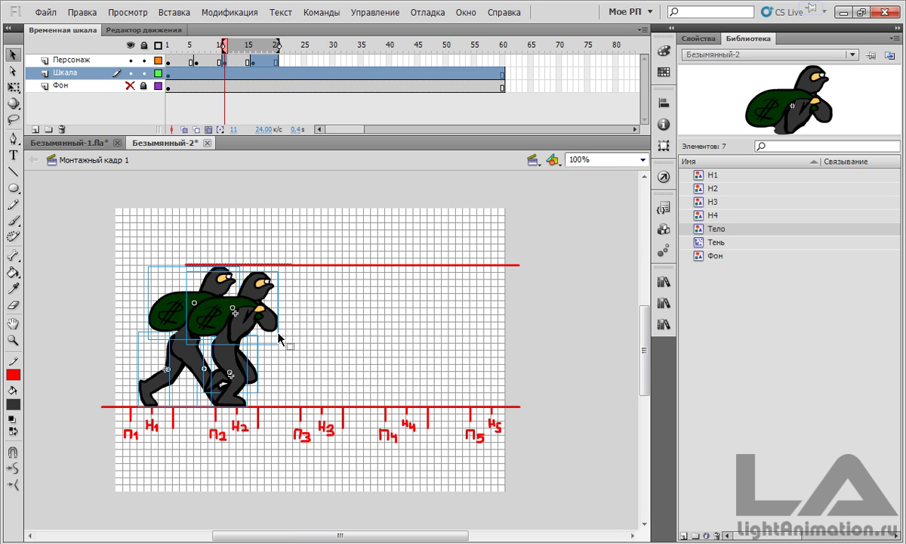
left_click(270, 113)
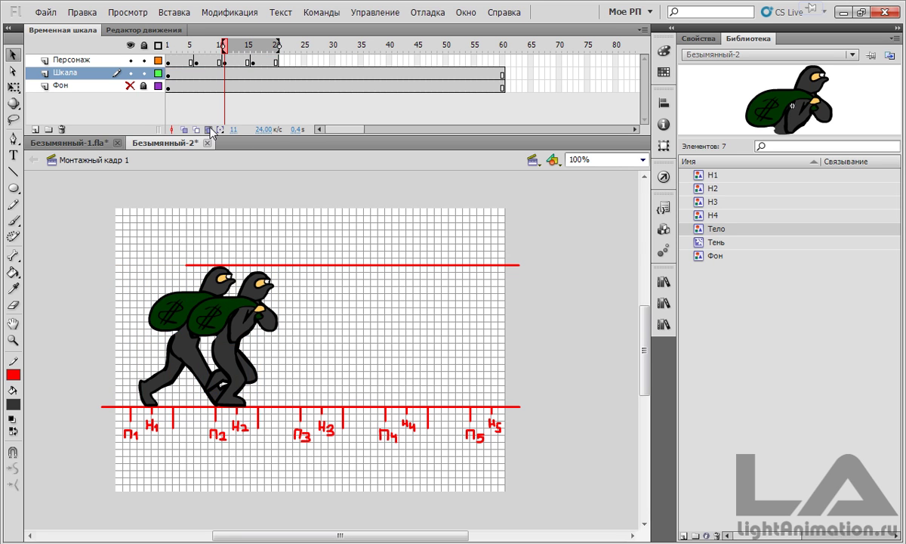
left_click(209, 129)
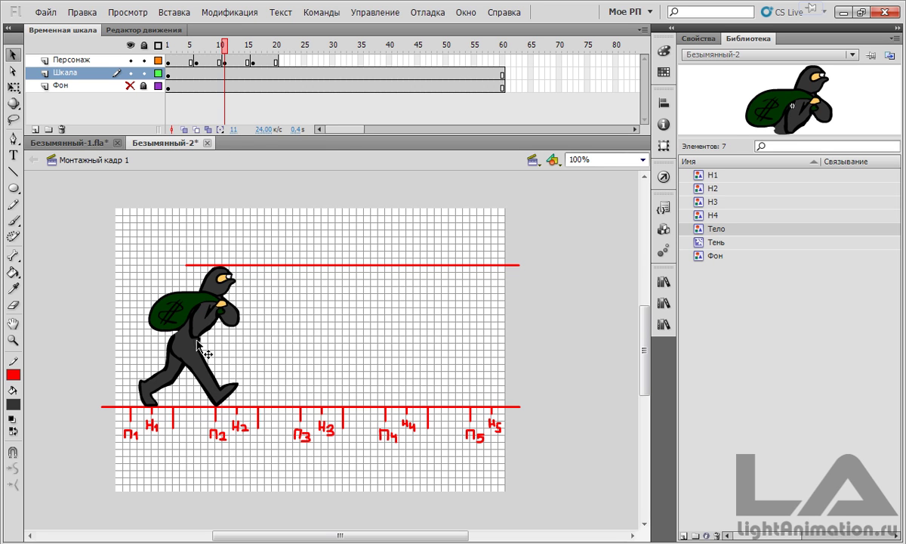
Send the front leg to the back of the character in frame 11
left_click(198, 369)
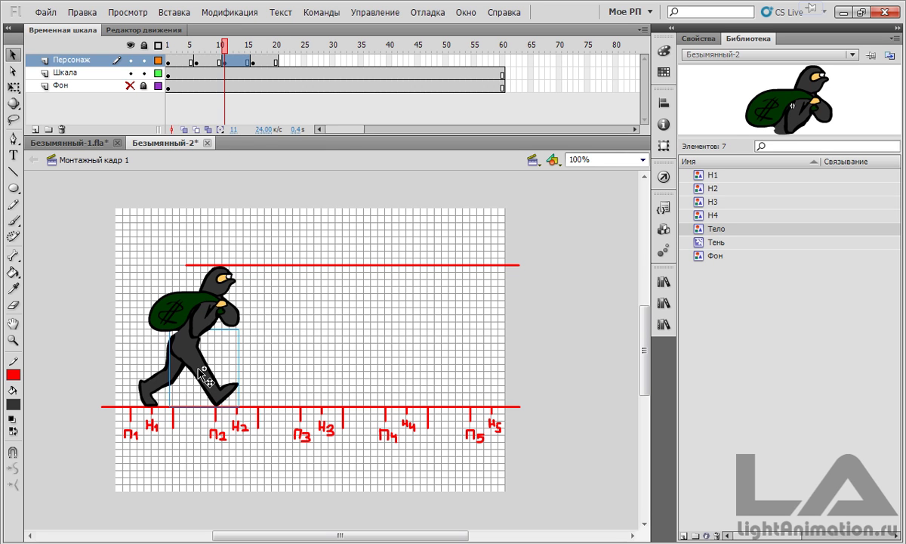
right_click(199, 369)
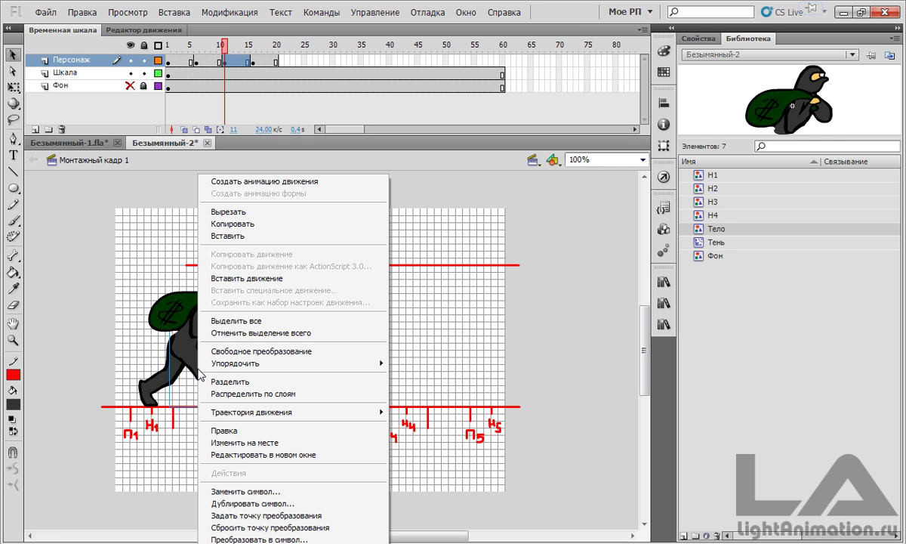
mouse_move(302, 363)
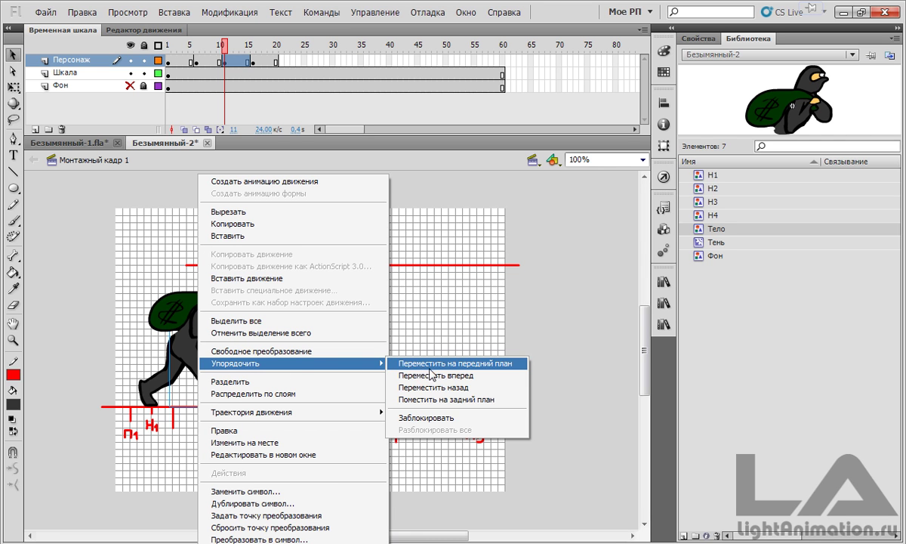
left_click(438, 400)
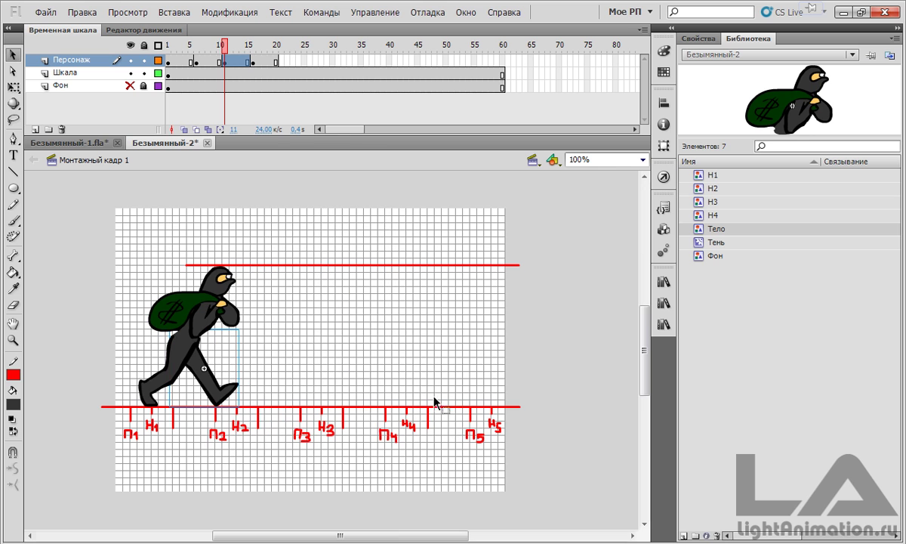
Send the straight standing leg to the back in frame 16 and check the pose change against the preceding frame
left_click_drag(224, 46, 254, 45)
left_click(227, 378)
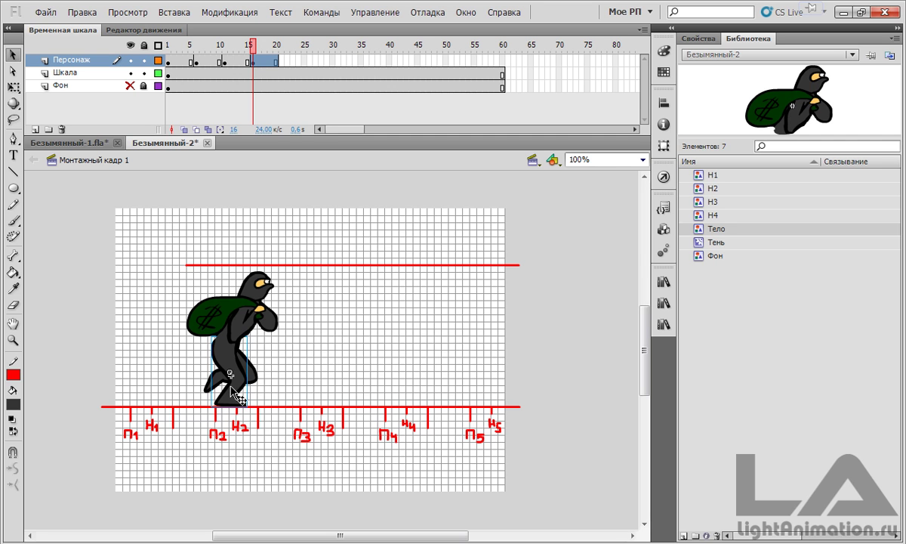
right_click(229, 385)
mouse_move(317, 367)
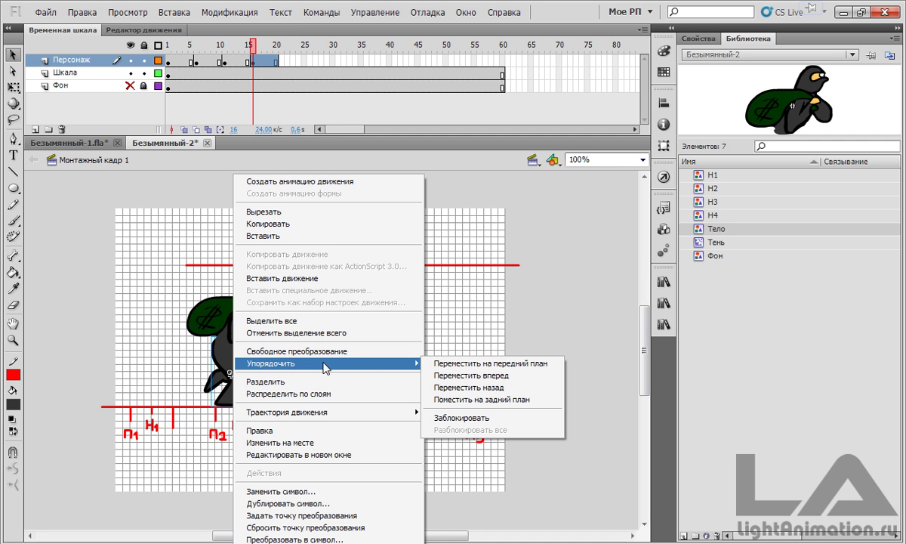
left_click(462, 400)
mouse_move(249, 44)
left_mouse_down()
mouse_move(172, 47)
mouse_move(254, 46)
left_mouse_up()
Lock the Персонаж layer and, on the Шкала layer, extend the upper red line backwards to match the lower line's start
key("n")
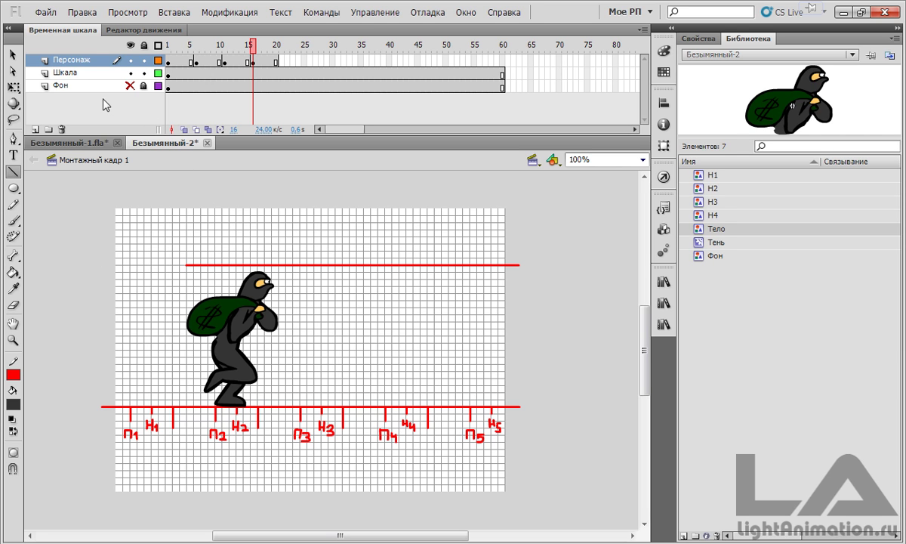
left_click(142, 60)
left_click(76, 73)
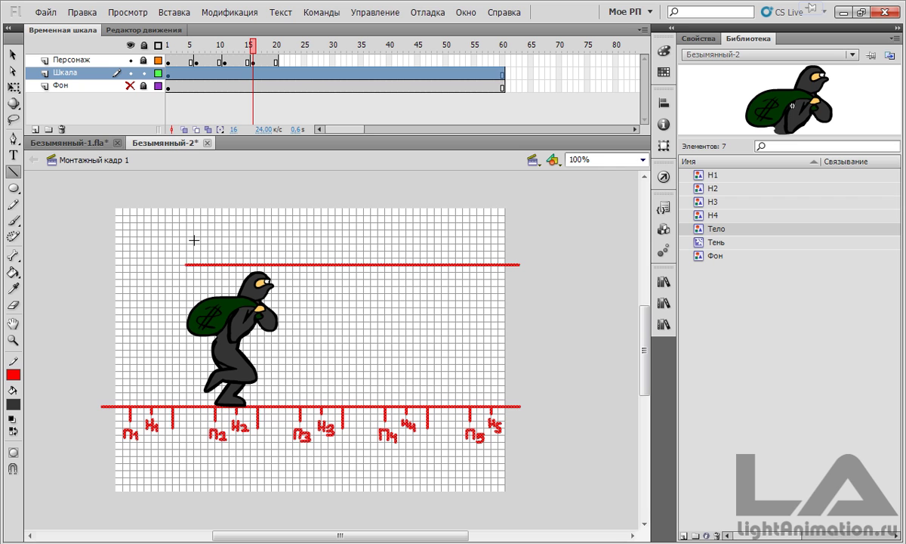
left_click(187, 265)
left_click_drag(100, 264, 187, 264)
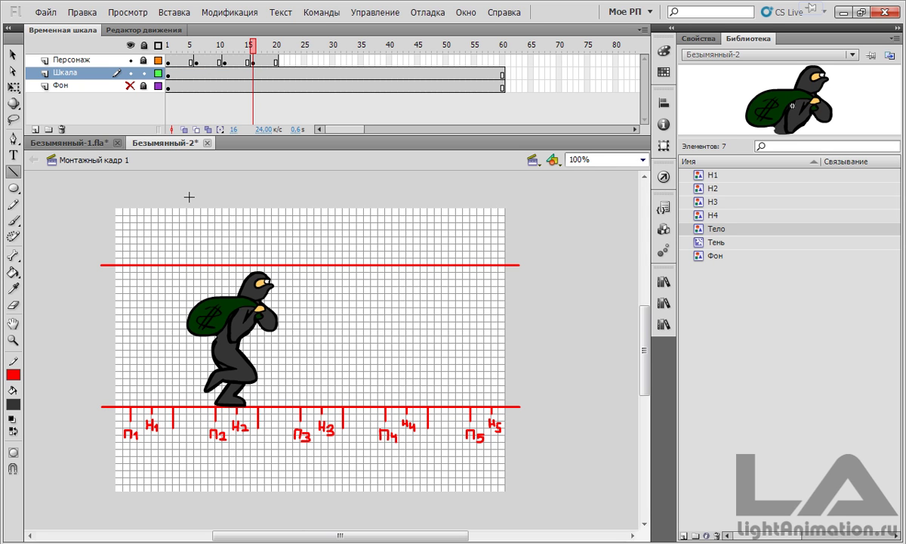
Lock the Шкала layer, make the unlocked Персонаж layer active and return to frame 1
left_click(144, 61)
left_click(94, 61)
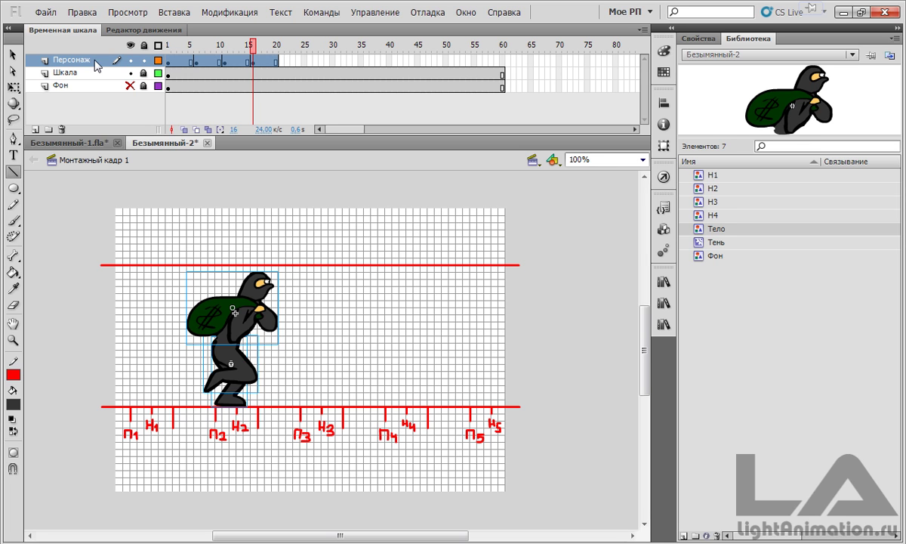
left_click_drag(252, 53, 168, 53)
key("v")
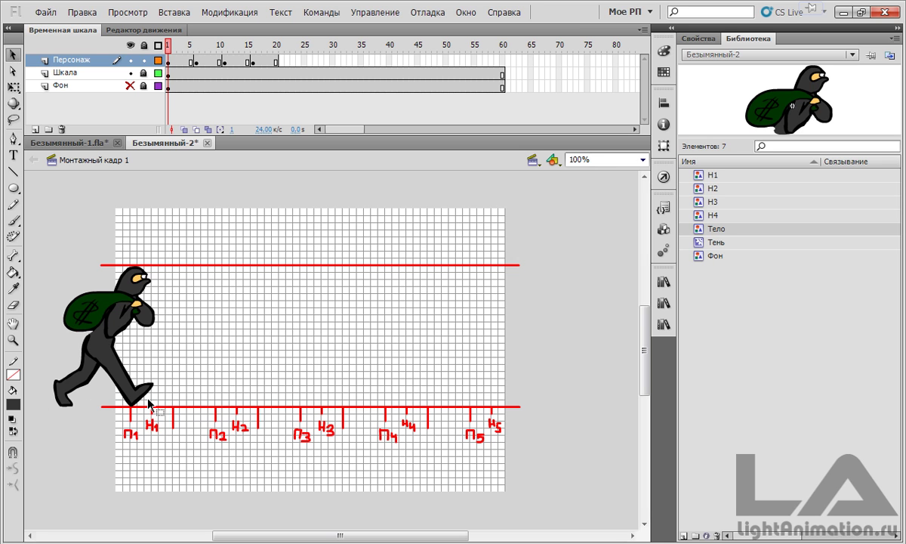
left_click(701, 242)
left_click_drag(701, 243, 297, 282)
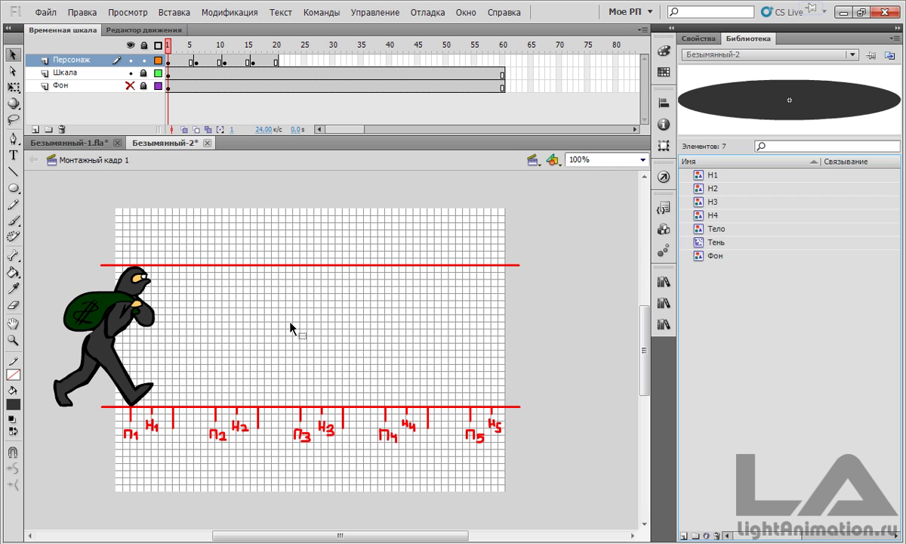
left_click_drag(243, 322, 83, 207)
Add a new layer named Тень and place it directly beneath the Персонаж layer
left_click(35, 129)
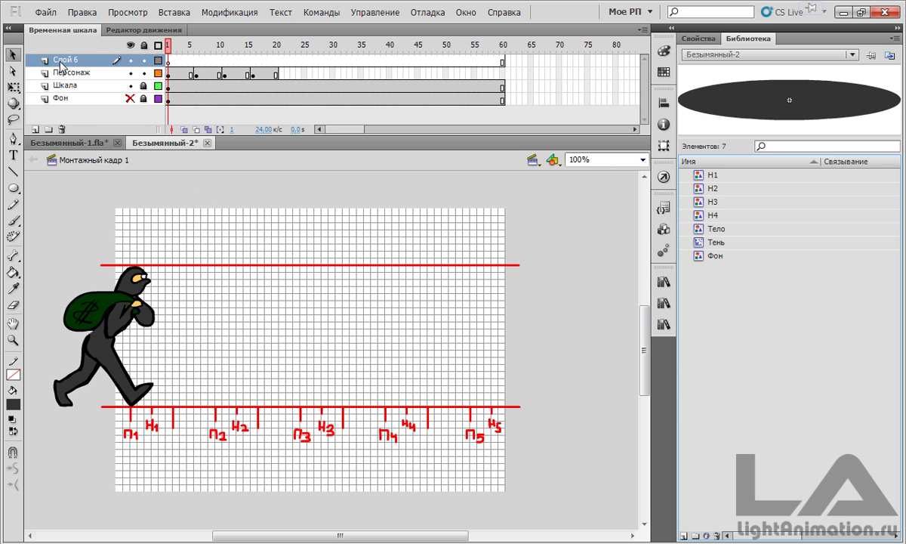
double_click(62, 60)
type("Тен")
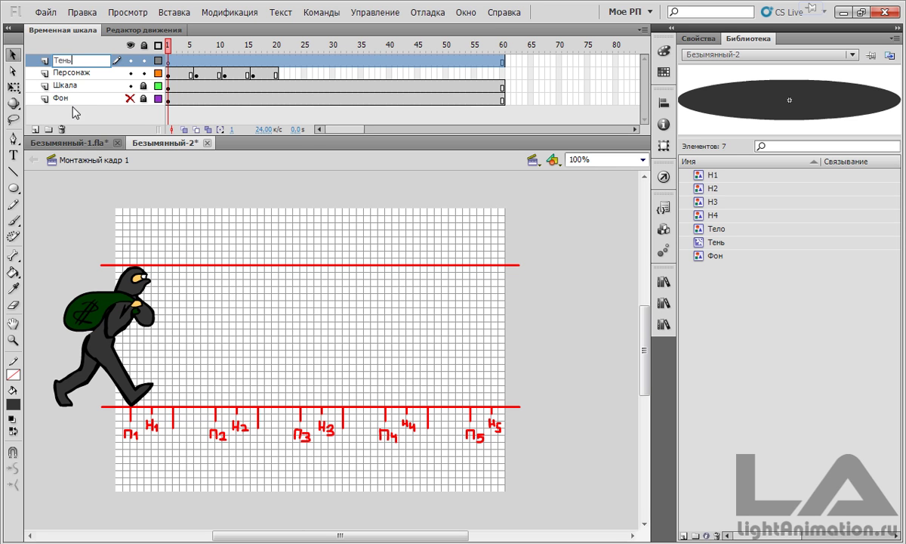
type("ь")
key("Return")
left_click_drag(65, 62, 62, 82)
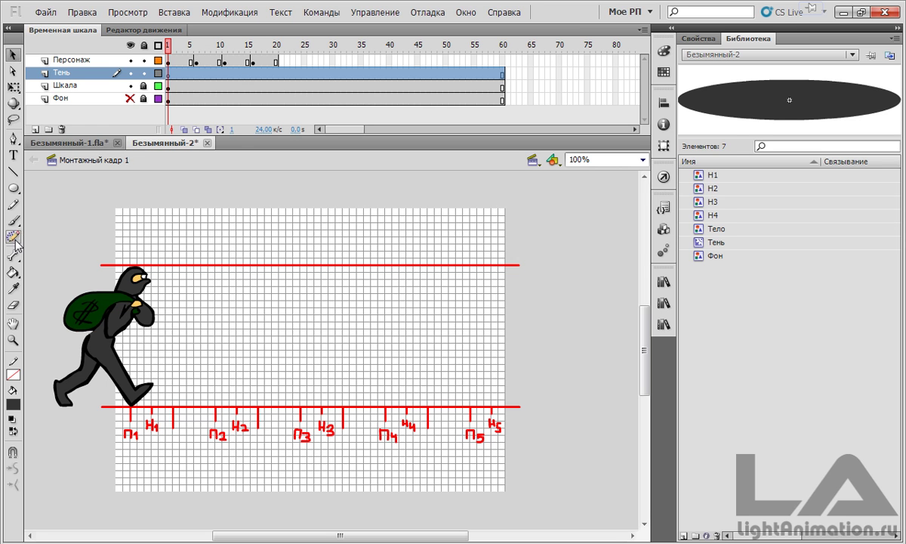
Draw a dark grey oval shadow about 160 × 40 px under the character's feet and check it against the background
left_click(13, 188)
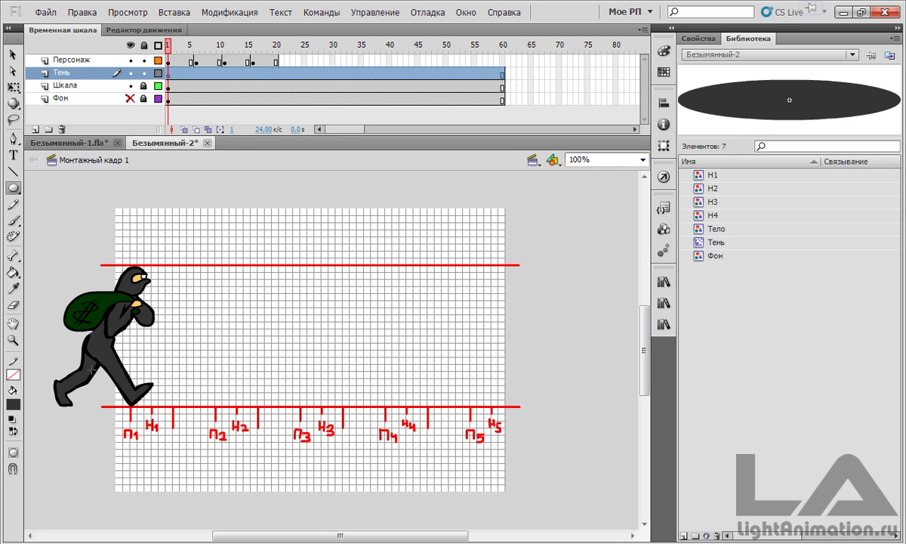
left_click_drag(47, 394, 157, 420)
left_click(13, 54)
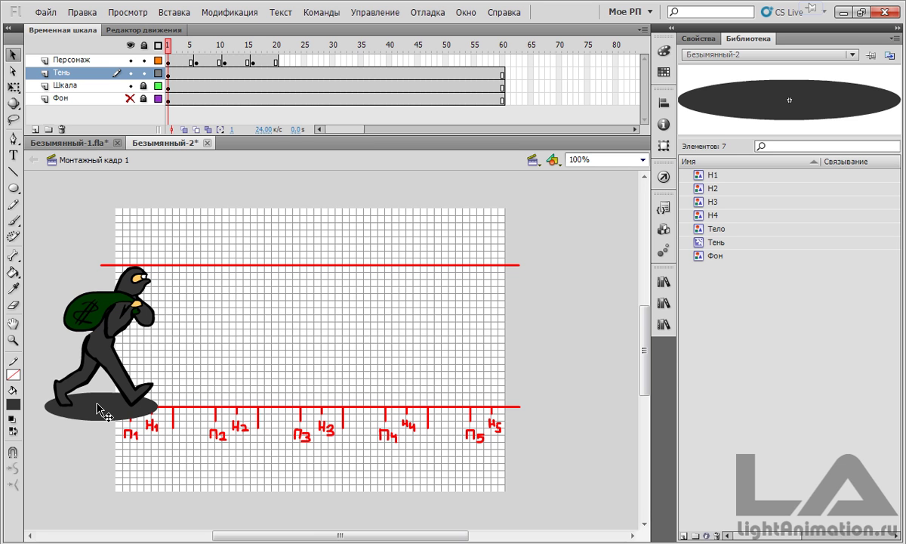
left_click(130, 98)
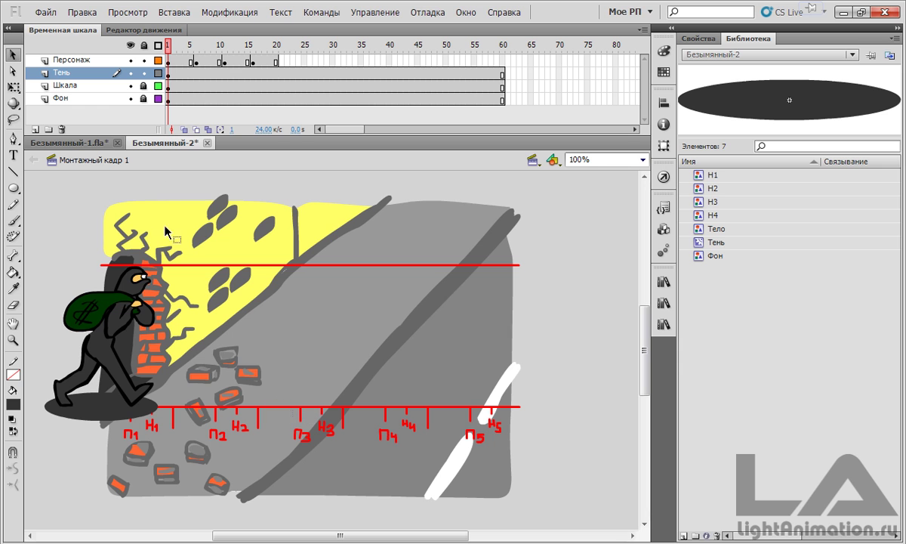
left_click(130, 98)
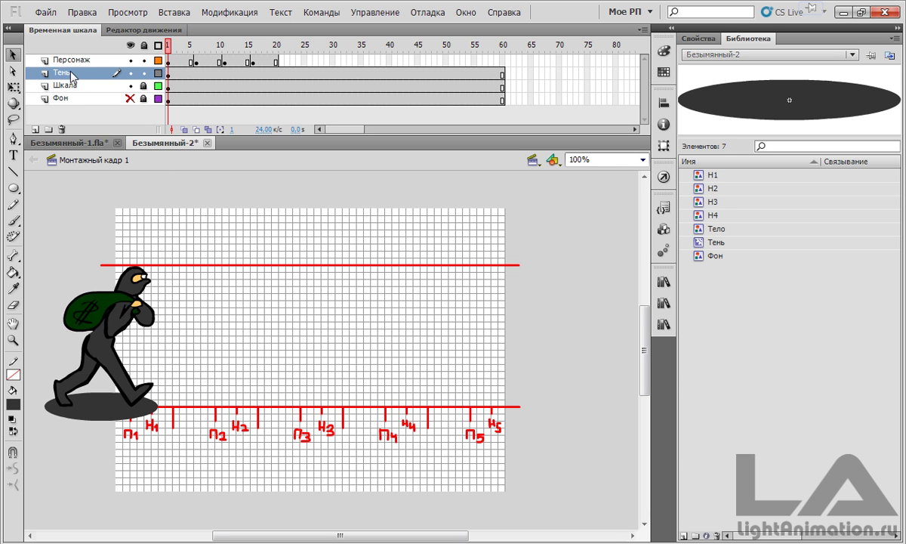
Convert the shadow oval to a movie clip symbol named Тень2
left_click(103, 404)
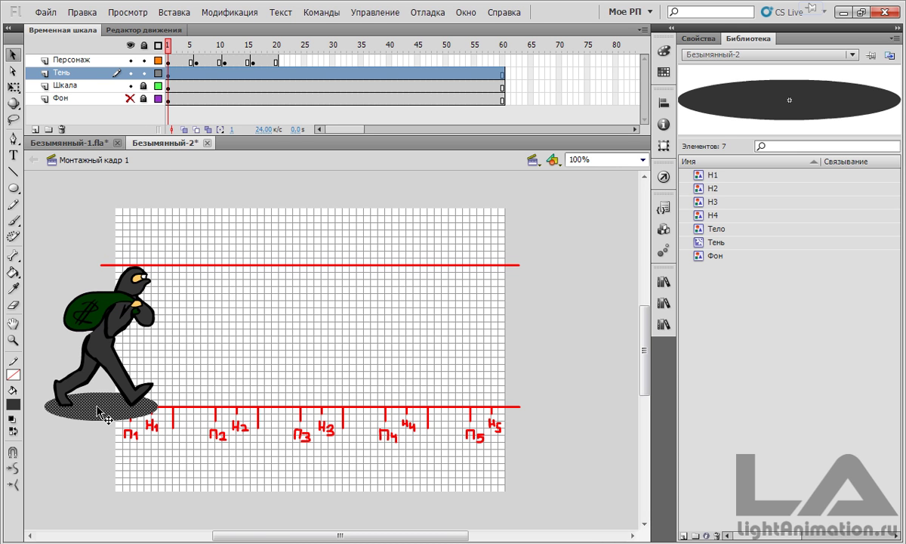
right_click(99, 408)
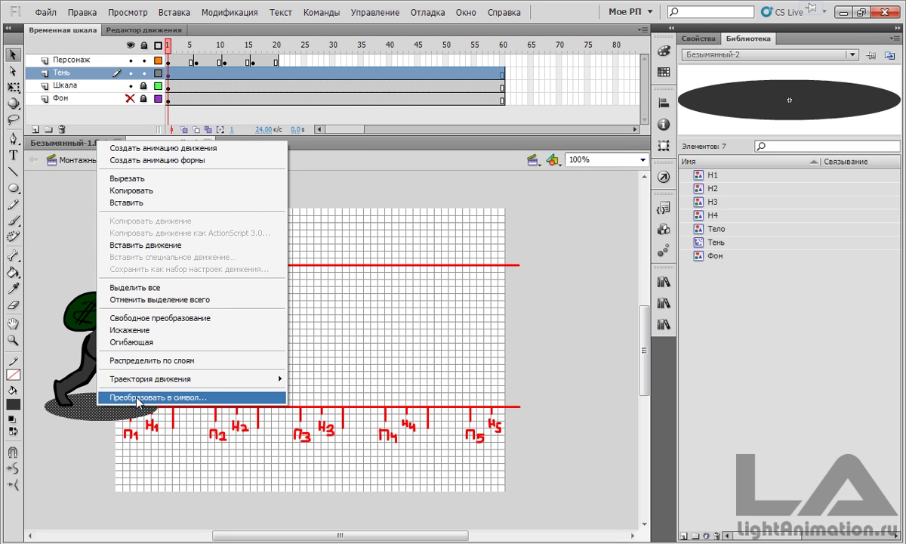
left_click(138, 397)
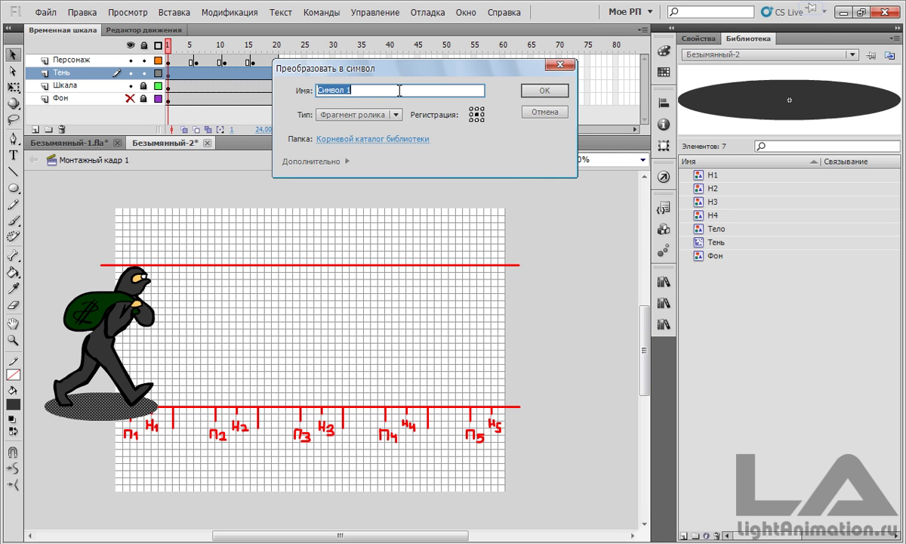
type("Тень2")
left_click(535, 92)
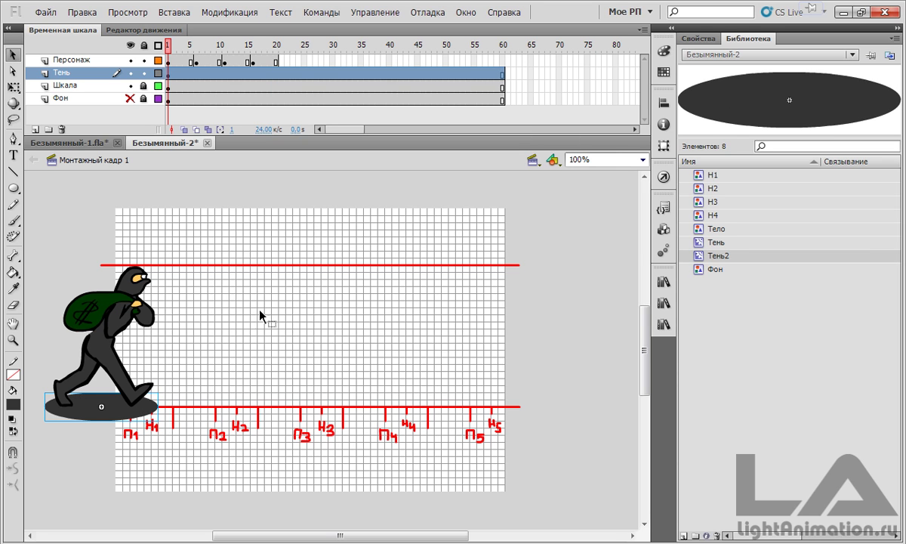
Show the Фон layer and apply an Альфа-канал colour effect of 70% to the shadow
left_click(699, 37)
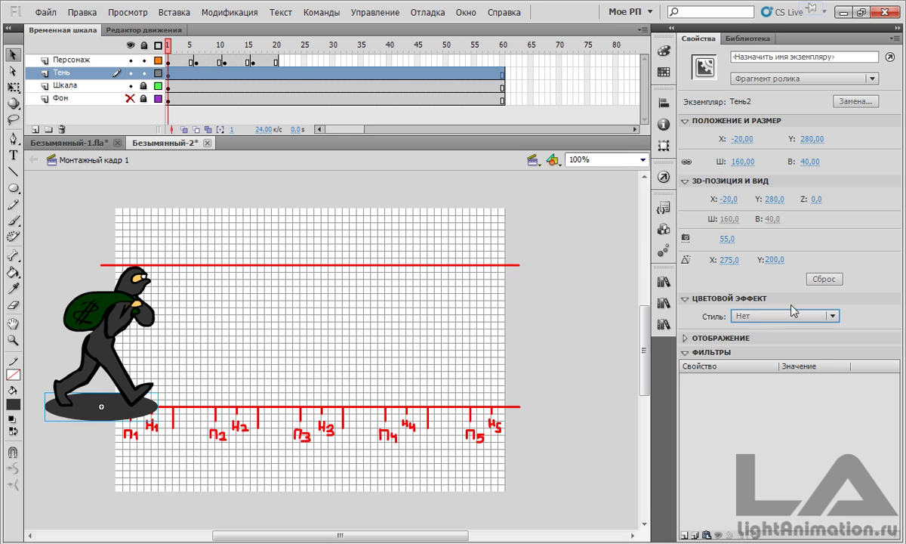
left_click(831, 318)
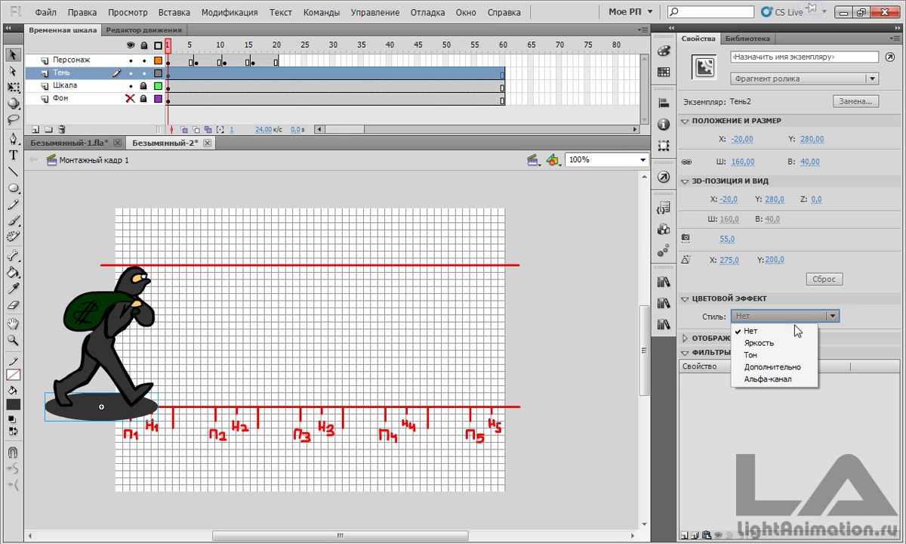
left_click(773, 379)
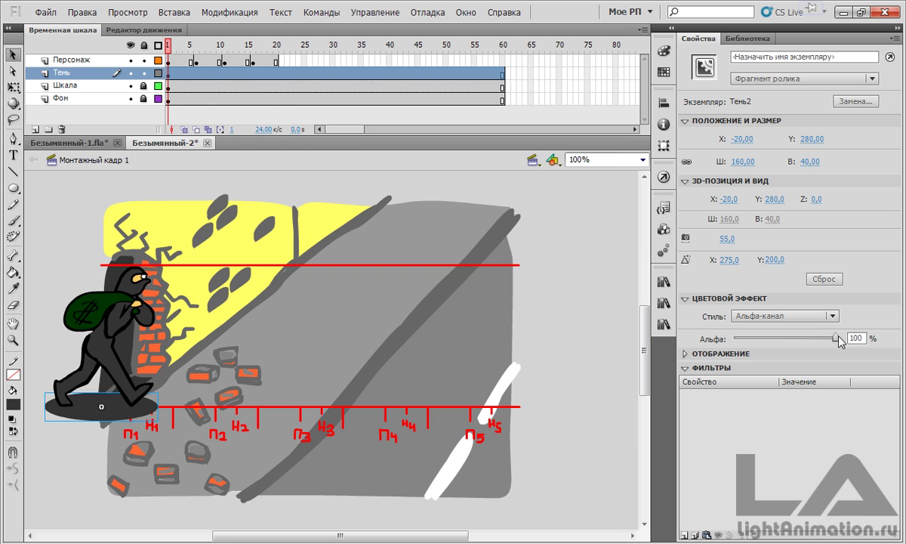
left_click_drag(835, 339, 805, 346)
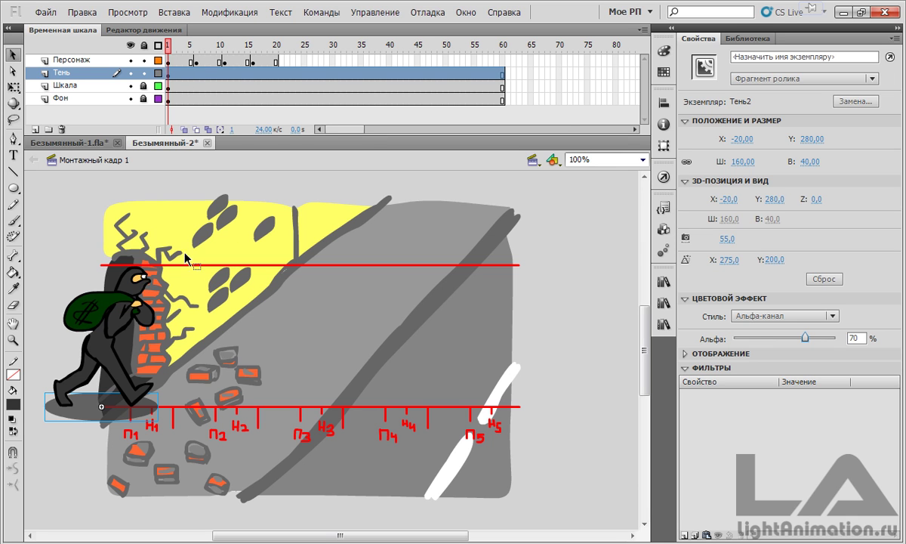
Insert a keyframe at frame 6 of the Тень layer
left_click(180, 45)
left_click_drag(182, 50, 196, 47)
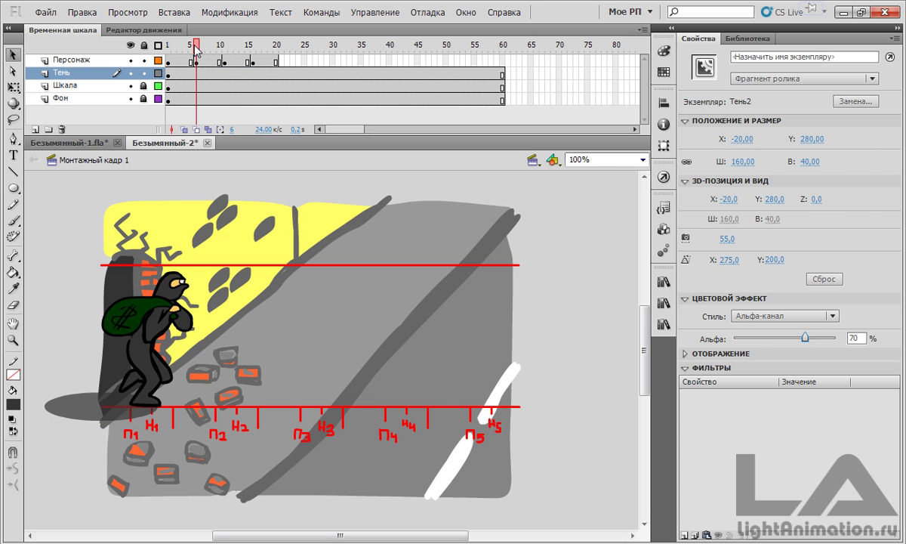
left_click_drag(141, 390, 167, 400)
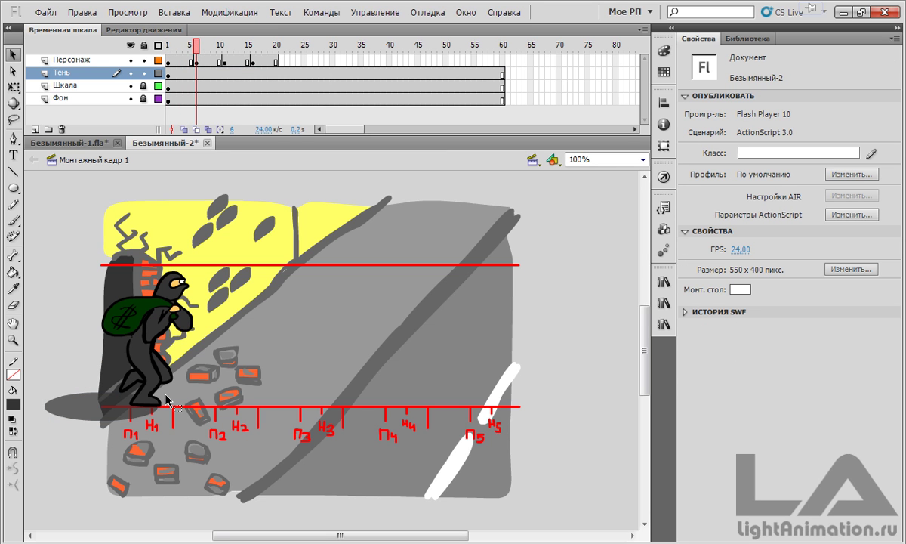
left_click(197, 74)
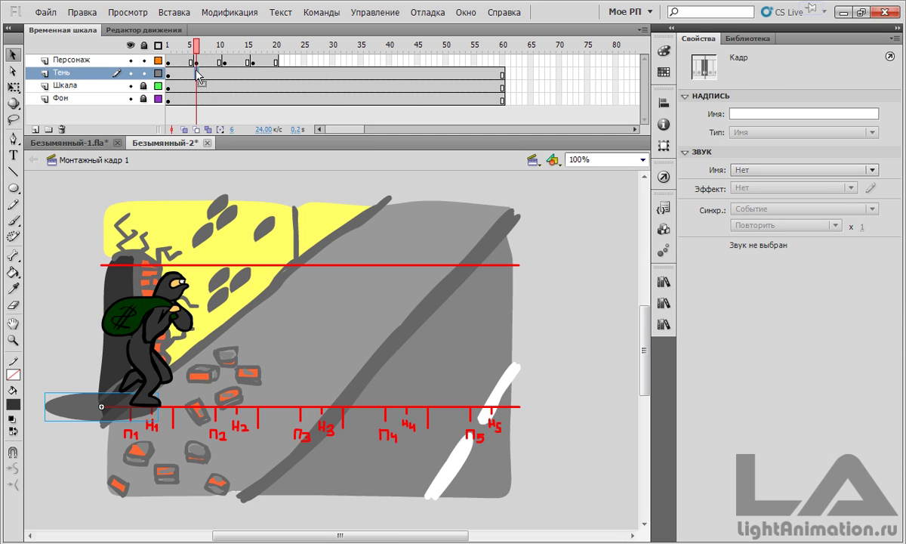
left_click(196, 74)
Shift the frame 6 shadow forward along the ground line until it sits centred under the character's standing leg
key("Right")
key("Right")
key("Right")
key("Right")
key("Right")
key("Right")
key("Right")
key("Right")
key("Right")
key("Right")
key("Right")
key("Right")
key("Right")
key("Right")
key("Right")
key("Right")
key("Right")
key("Right")
key("Right")
key("Right")
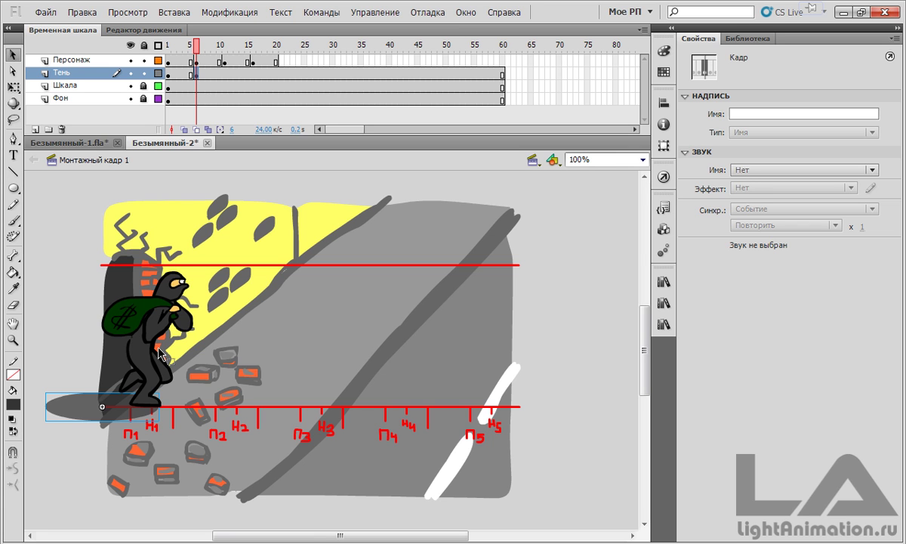
key("Right")
key("Right")
key("Right")
key("Right")
key("Right")
key("Right")
key("Right")
key("Right")
key("Right")
key("Right")
key("Right")
key("Right")
key("Right")
key("Right")
key("Right")
key("Right")
key("Right")
key("Right")
key("Right")
key("Right")
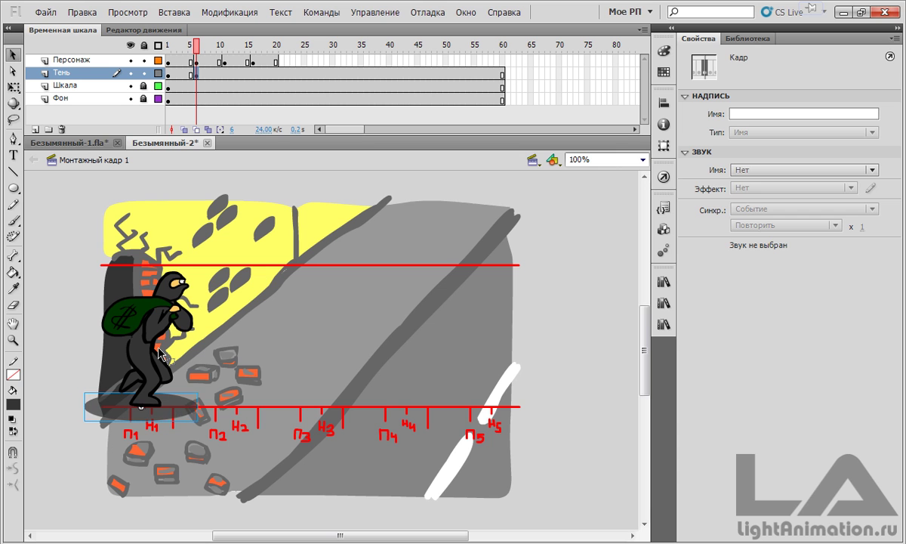
Narrow the frame 6 shadow to a width of 100 px about its centre with Free Transform
left_click(14, 88)
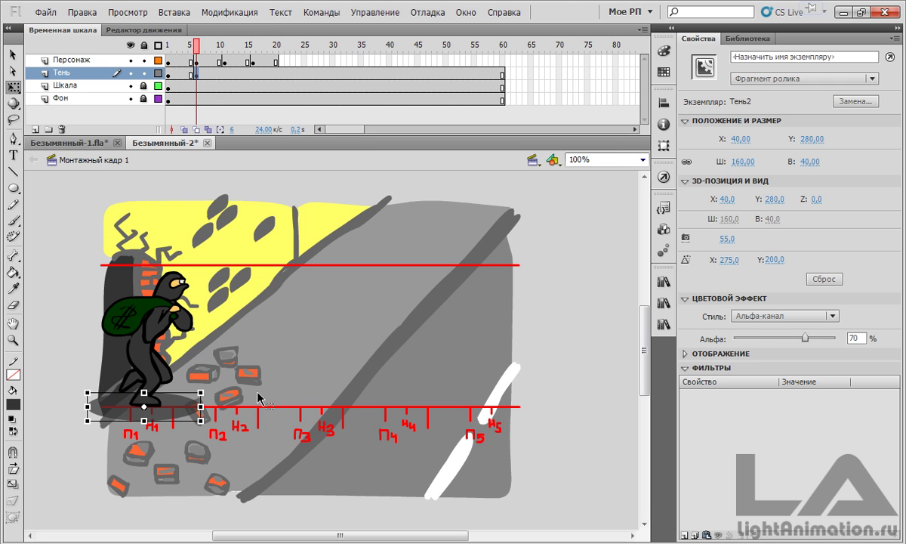
left_click_drag(201, 407, 190, 406)
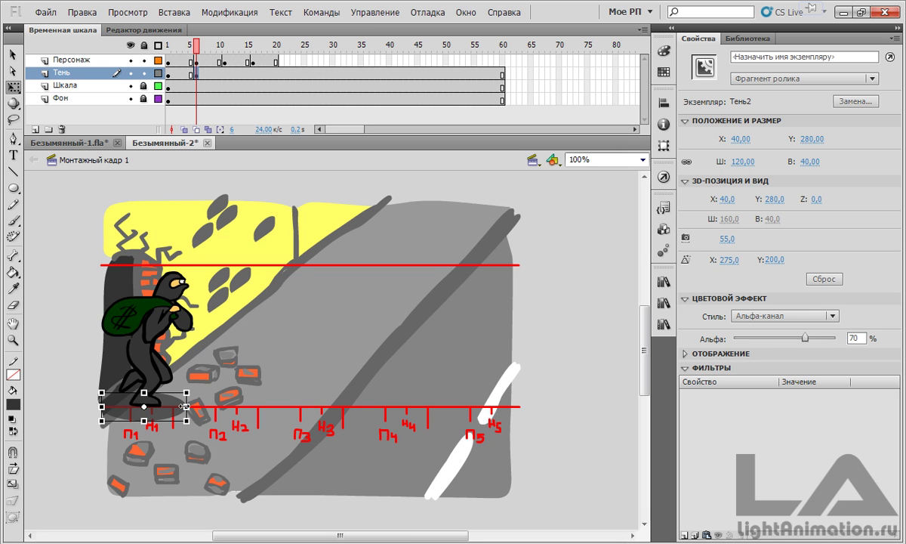
left_click_drag(184, 406, 182, 406)
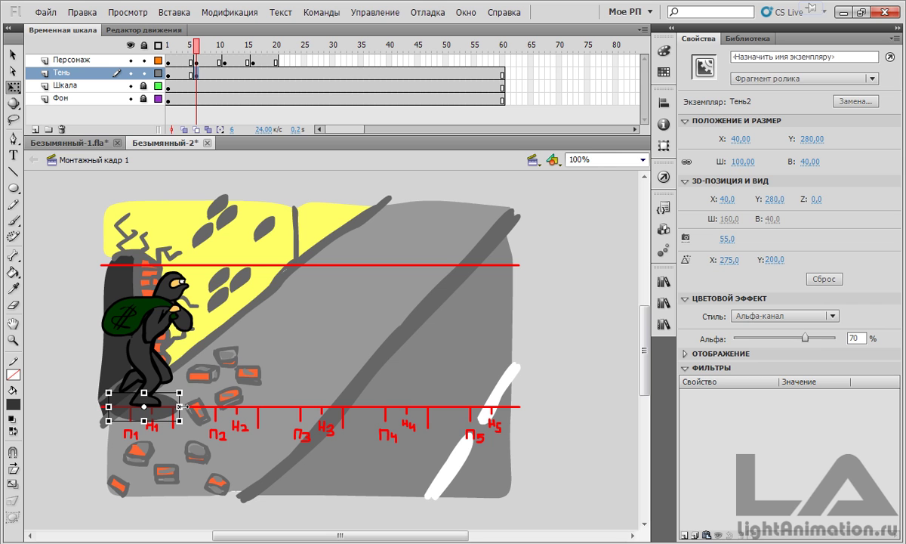
Remove frames 11–60 from the Тень layer
left_click(222, 74)
left_click(219, 45)
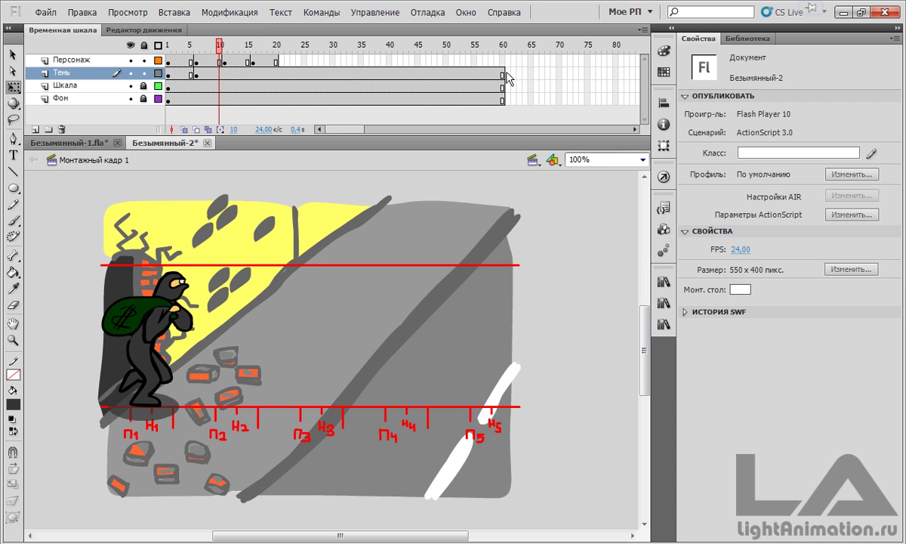
left_click_drag(504, 78, 224, 74)
right_click(225, 73)
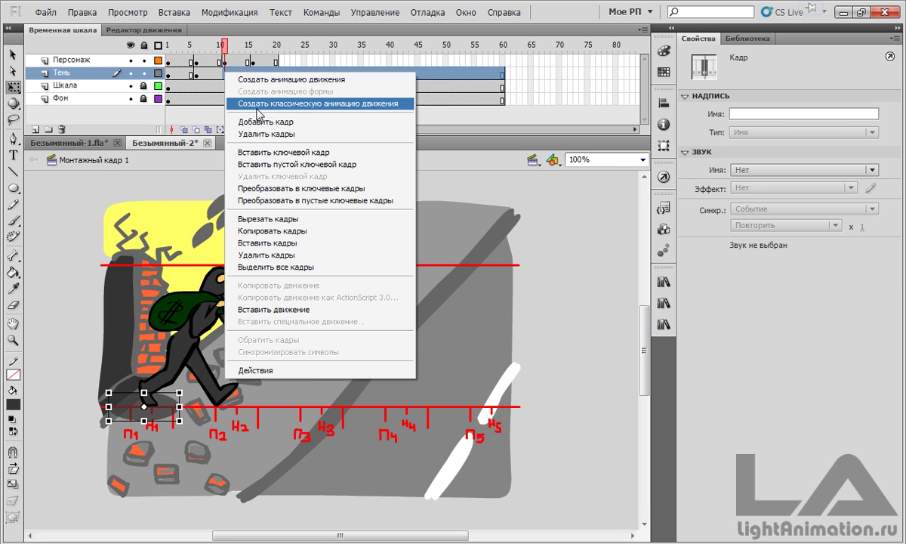
left_click(263, 134)
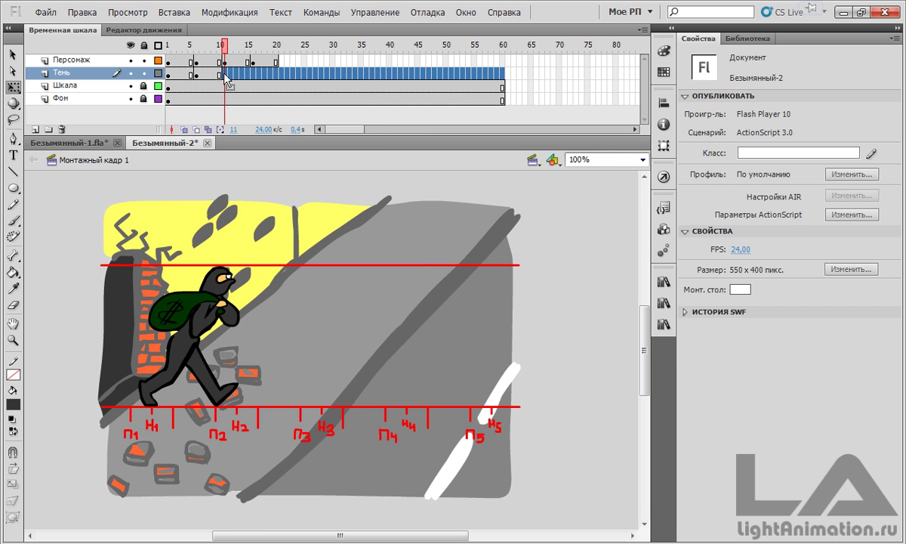
Copy frames 1–10 of the Тень layer and paste them starting at frame 11
left_click_drag(221, 78, 168, 74)
right_click(169, 74)
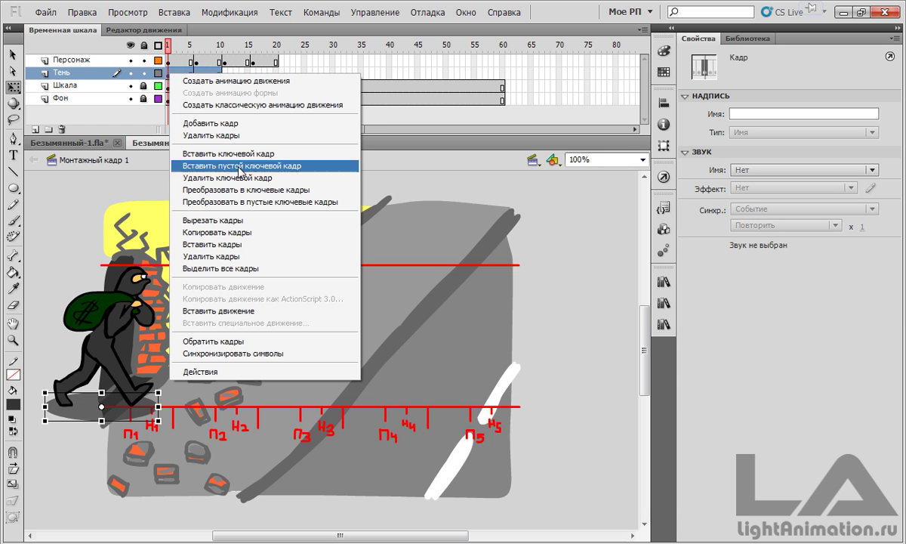
left_click(232, 232)
right_click(225, 76)
left_click(247, 232)
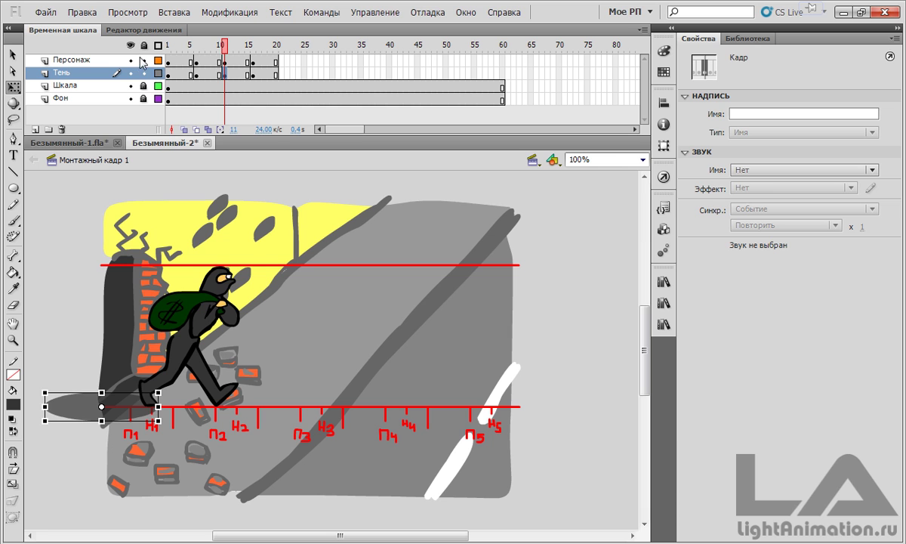
Edit frames 11–20 of the Тень layer together and move both shadows forward along the ground line to X 22
left_click(209, 134)
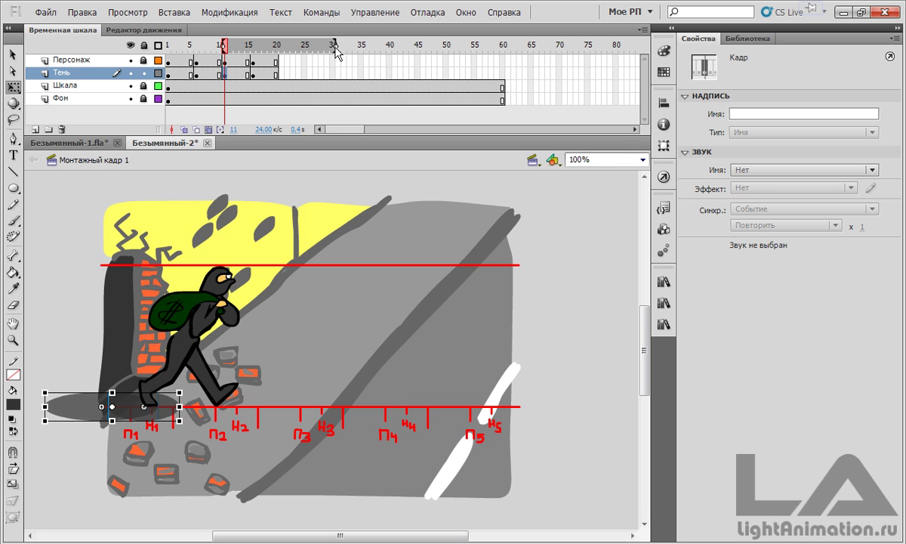
left_click_drag(335, 46, 278, 47)
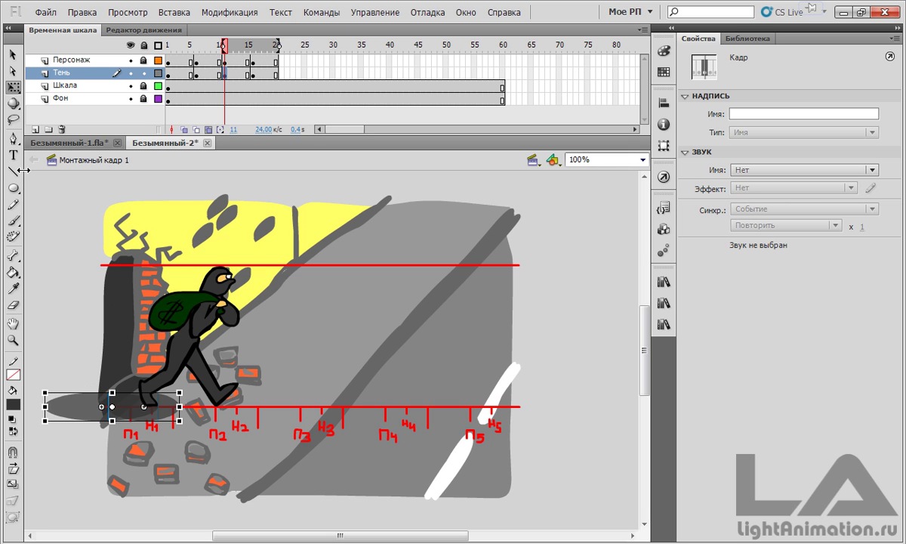
left_click(13, 55)
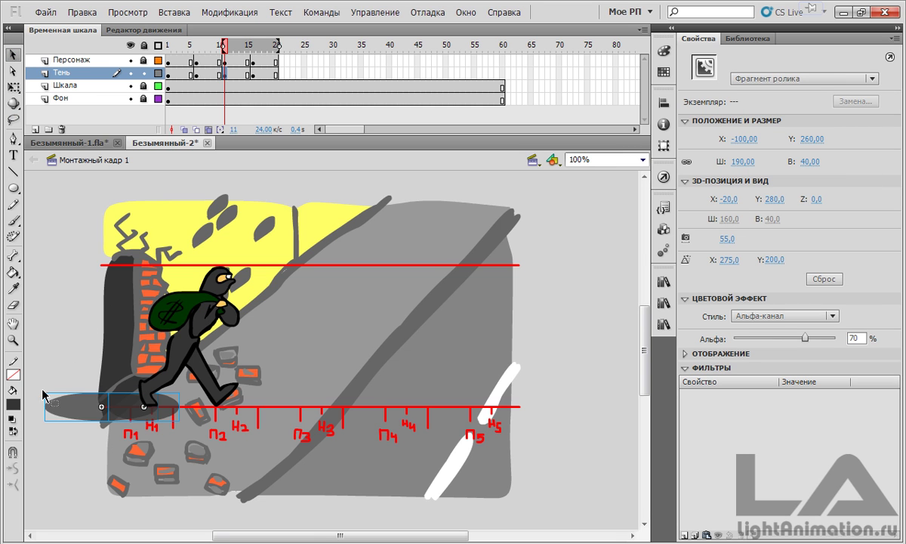
left_click_drag(148, 415, 163, 415)
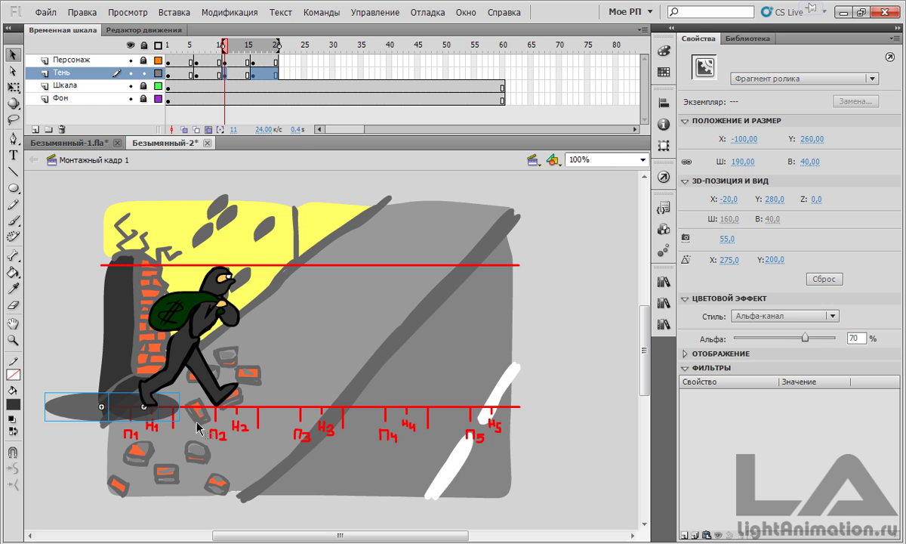
key("Right")
key("Right")
key("Right")
key("Right")
key("Right")
key("Right")
key("Right")
key("Right")
key("Right")
key("Right")
key("Right")
key("Right")
key("Right")
key("Right")
key("Right")
key("Right")
key("Right")
key("Right")
key("Right")
key("Right")
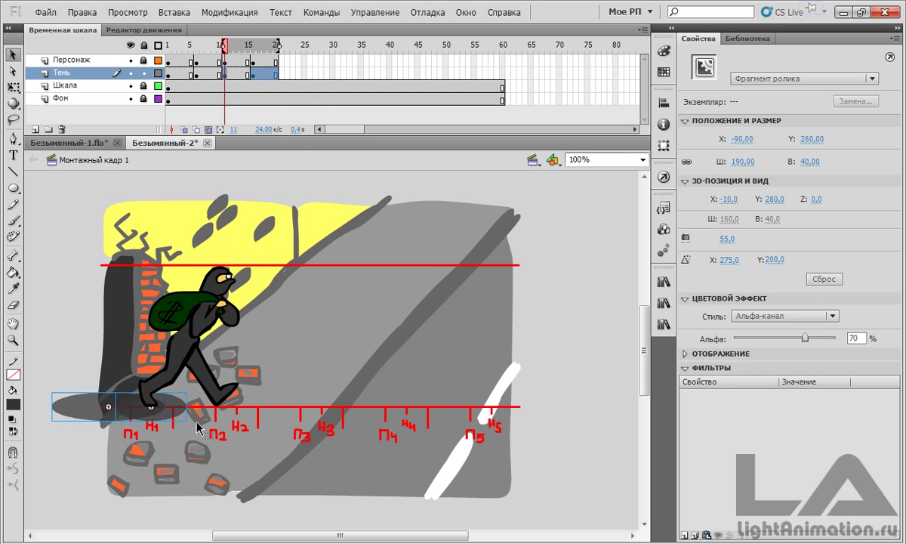
key("shift+Right")
key("shift+Right")
key("shift+Right")
key("shift+Right")
key("shift+Right")
key("shift+Right")
key("shift+Right")
key("shift+Right")
key("shift+Right")
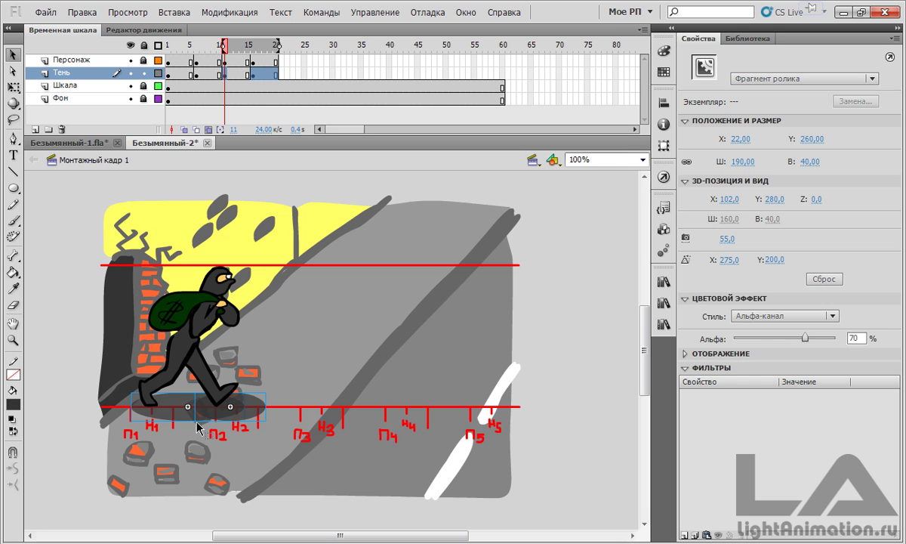
left_click(187, 130)
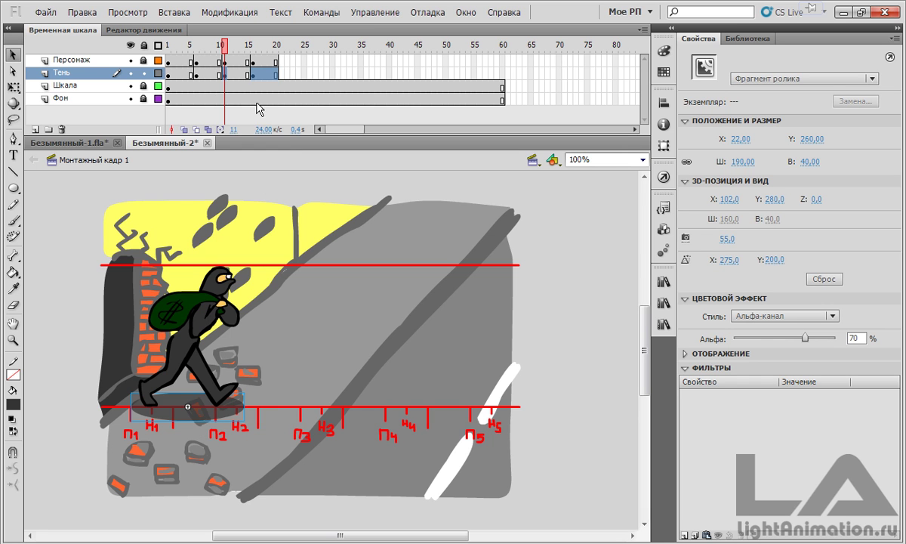
left_click_drag(224, 52, 262, 48)
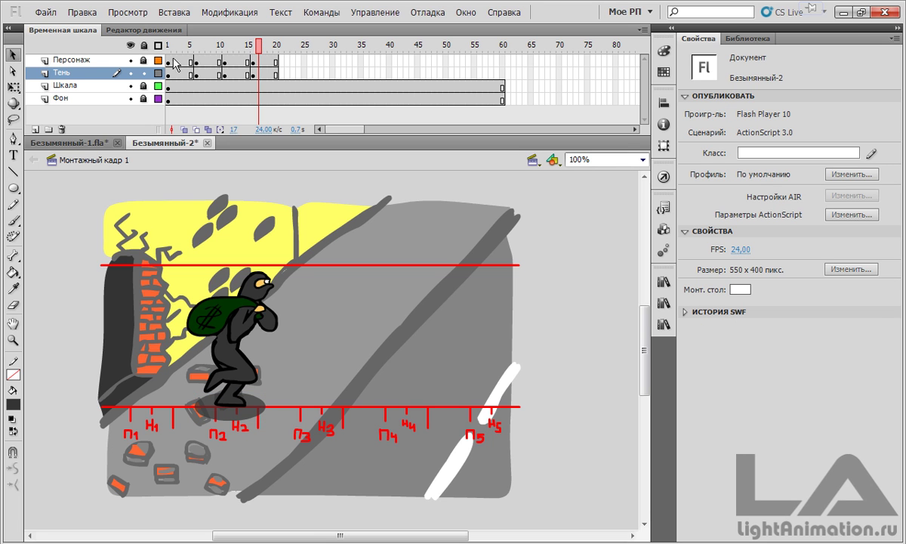
Copy frames 1–20 of the Персонаж layer and paste them starting at frame 21
left_click(275, 60)
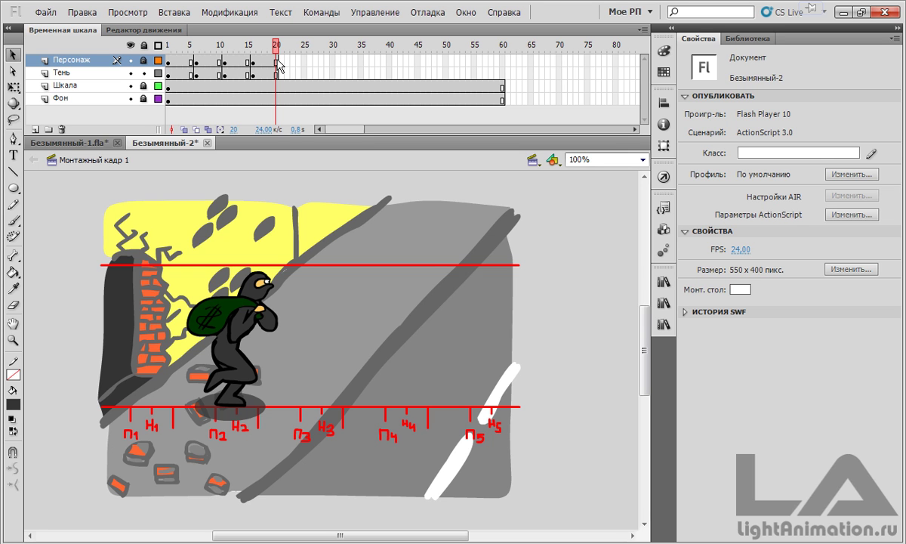
left_click_drag(277, 64, 167, 67)
right_click(167, 63)
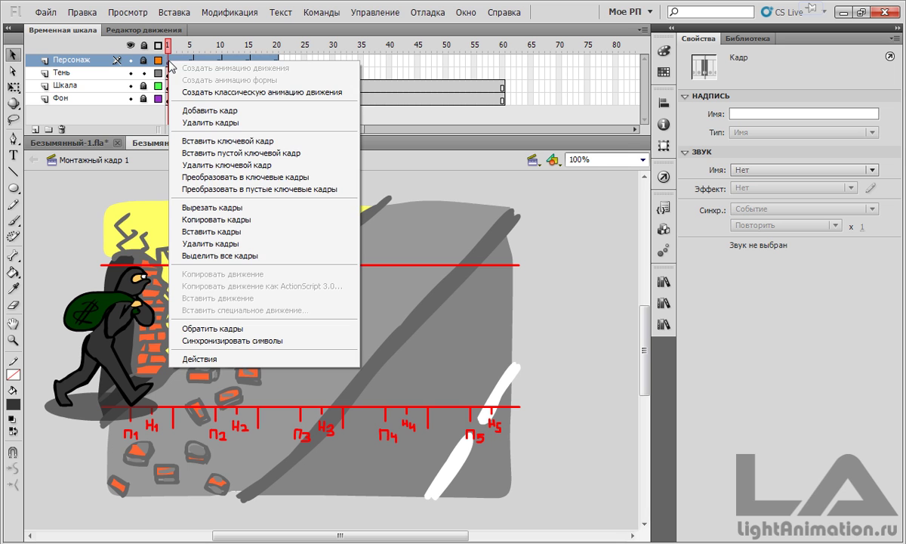
left_click(219, 220)
right_click(281, 64)
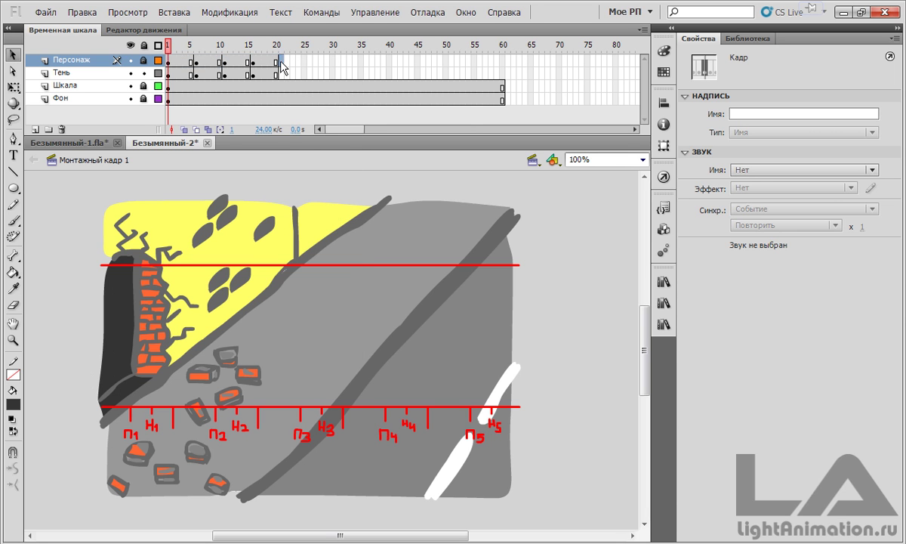
left_click(298, 233)
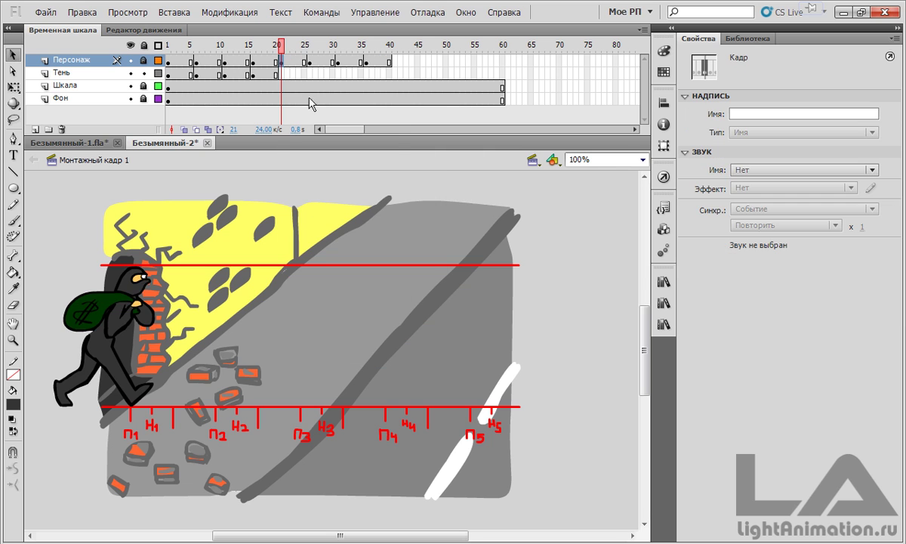
Move all character poses in frames 21–40 together along the scale to X 152,60, and hide the Фон layer
left_click(208, 129)
left_click_drag(336, 50, 393, 47)
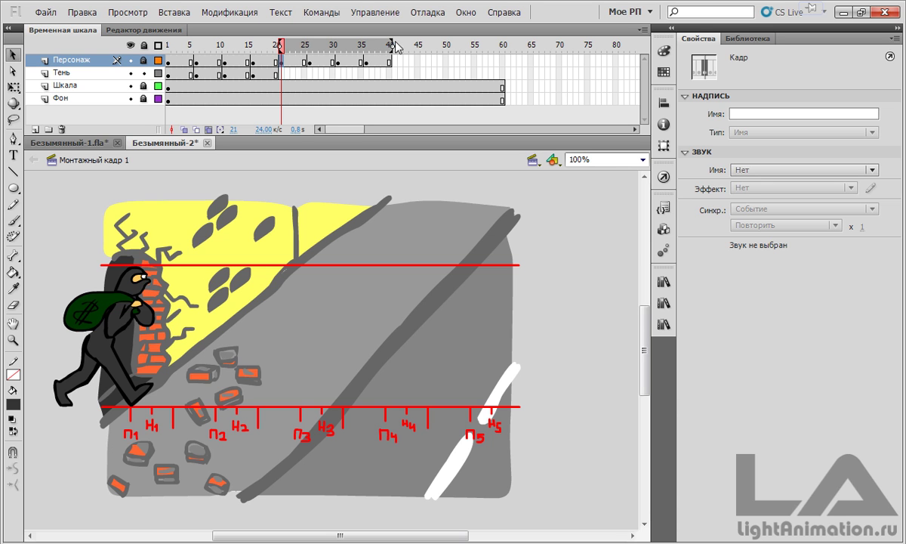
left_click(142, 62)
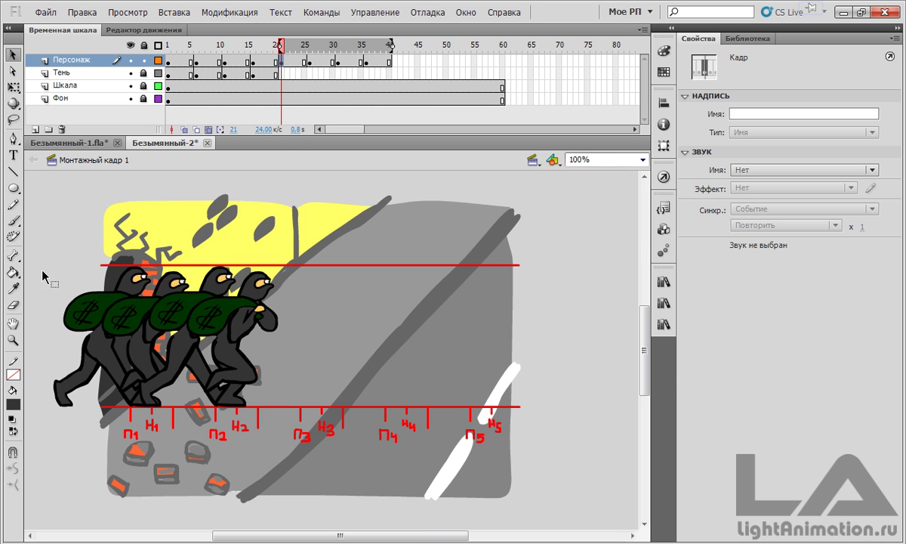
left_click_drag(43, 275, 301, 392)
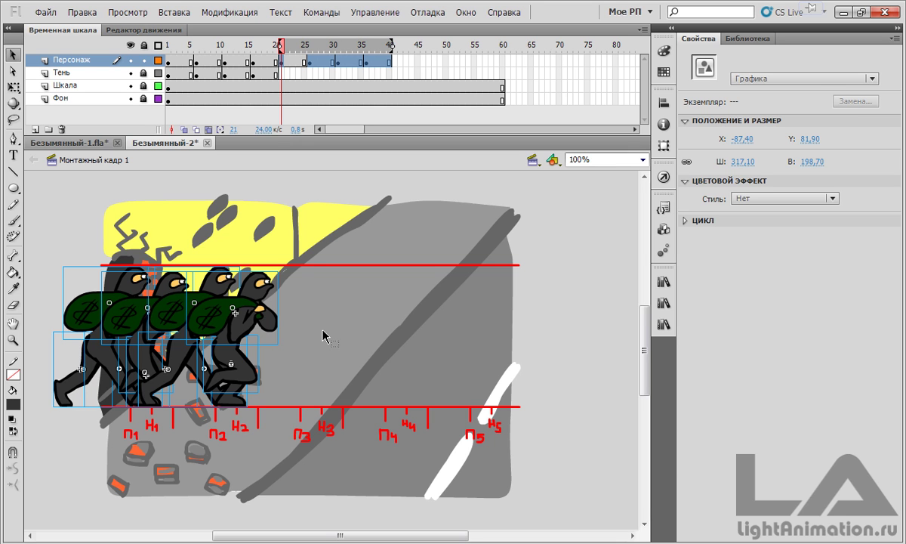
key("shift+Right")
key("shift+Right")
key("shift+Right")
key("shift+Right")
key("shift+Right")
key("shift+Right")
key("shift+Right")
key("shift+Right")
key("shift+Right")
key("shift+Right")
key("shift+Right")
key("shift+Right")
key("shift+Right")
key("shift+Right")
key("shift+Right")
key("shift+Right")
key("shift+Right")
key("shift+Right")
key("shift+Right")
key("shift+Right")
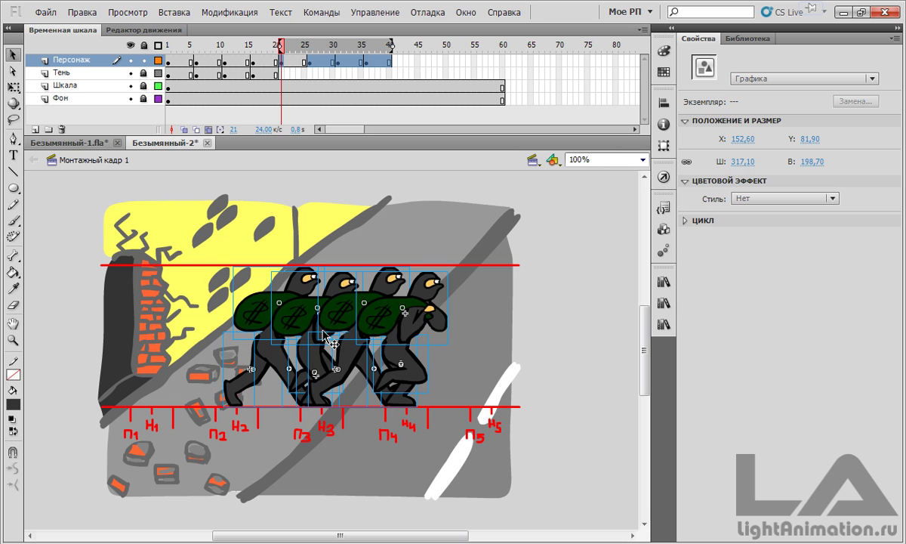
left_click(130, 98)
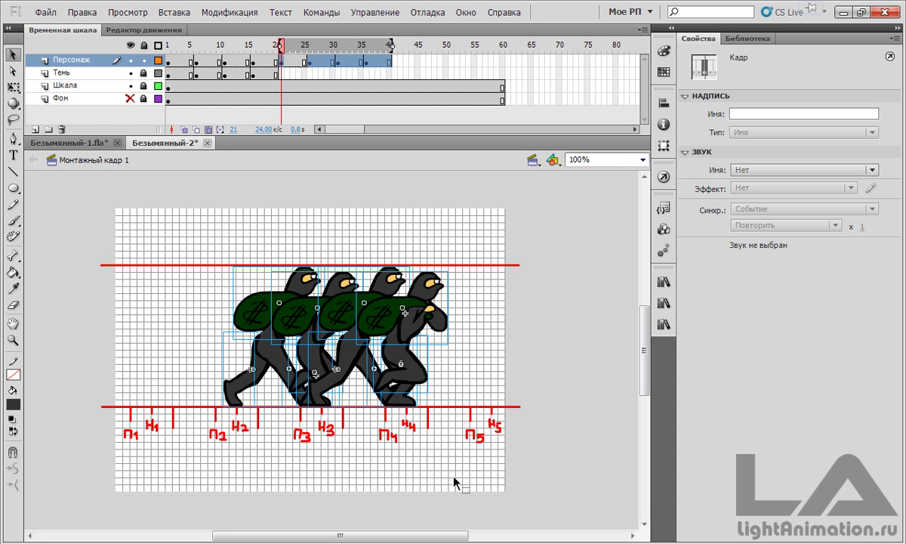
left_click(602, 459)
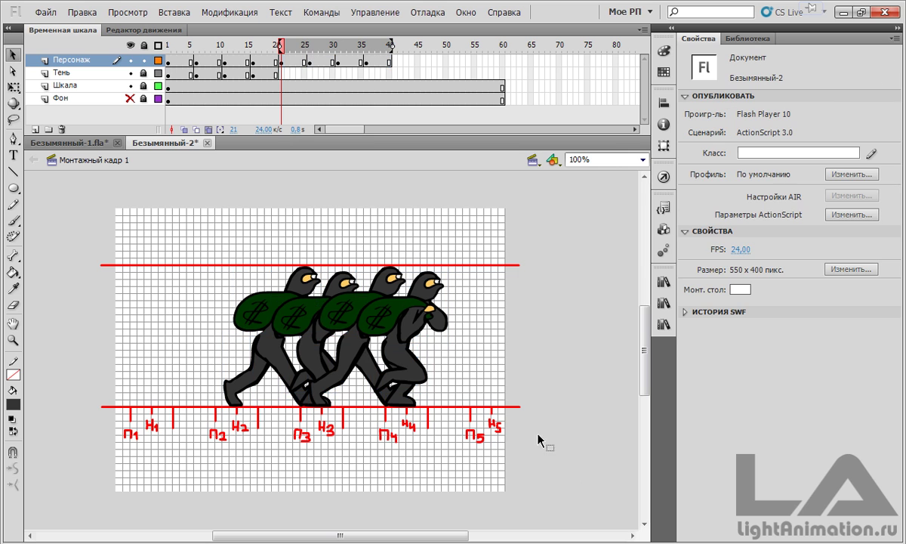
left_click(208, 134)
Copy frames 21–40 of the Персонаж layer and paste them starting at frame 41
left_click(389, 60)
left_click_drag(390, 60, 280, 60)
right_click(280, 61)
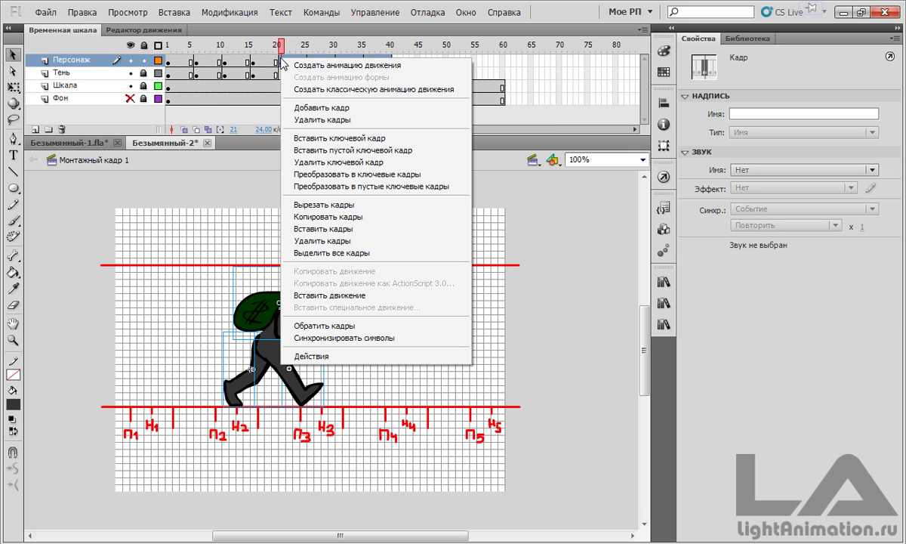
left_click(322, 216)
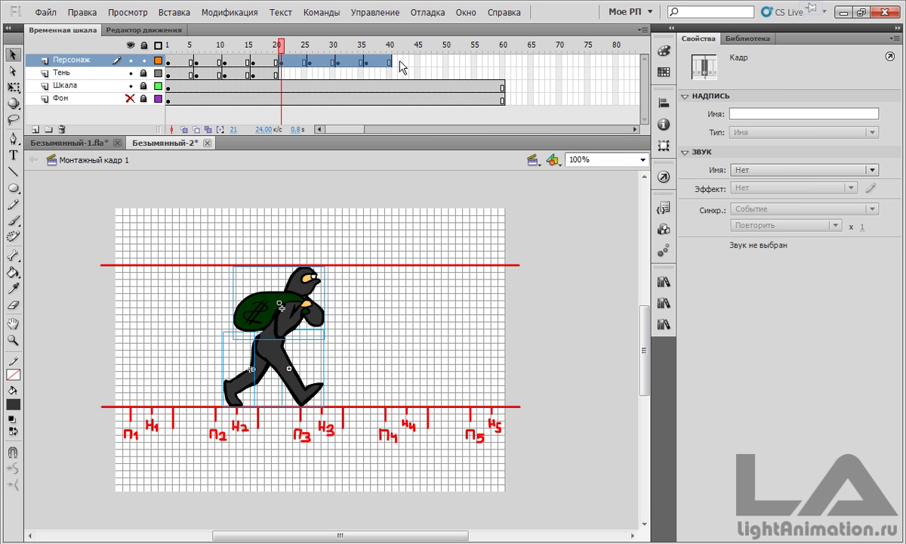
left_click(389, 63)
left_click(395, 62)
right_click(395, 62)
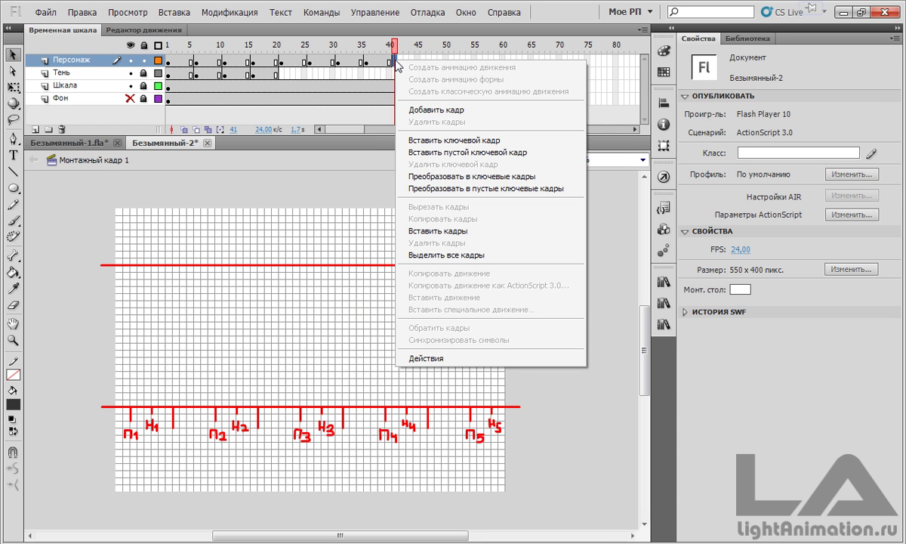
left_click(448, 231)
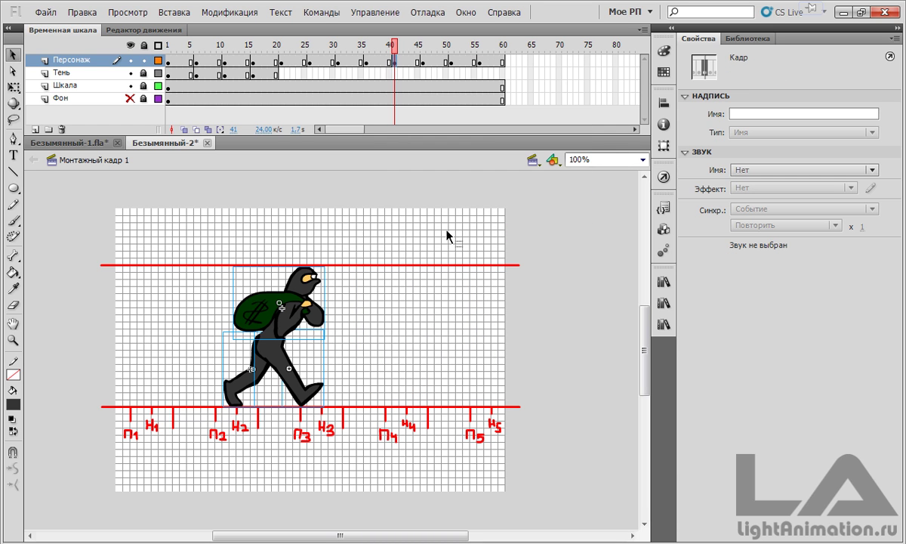
Move all character poses in frames 41–60 together along the scale to X 392,60 using multi-frame editing
left_click(198, 129)
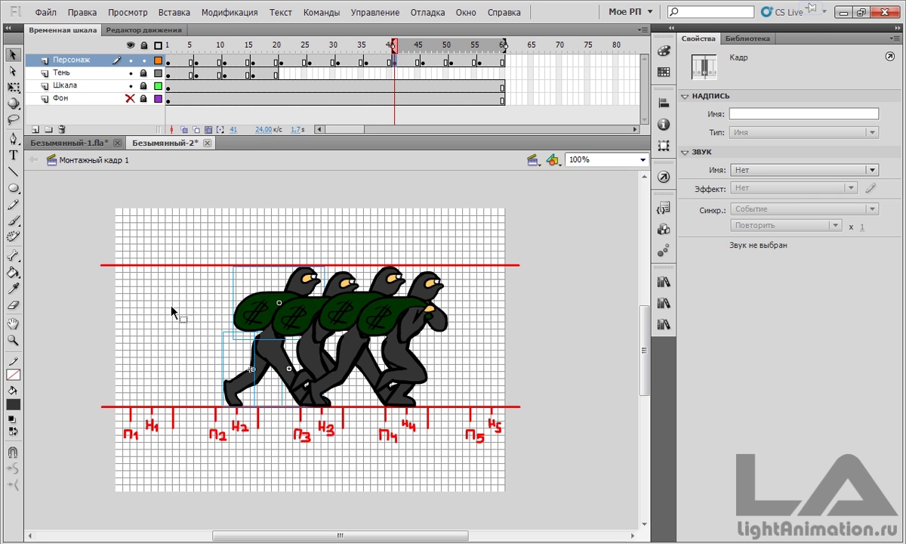
left_click_drag(178, 291, 472, 385)
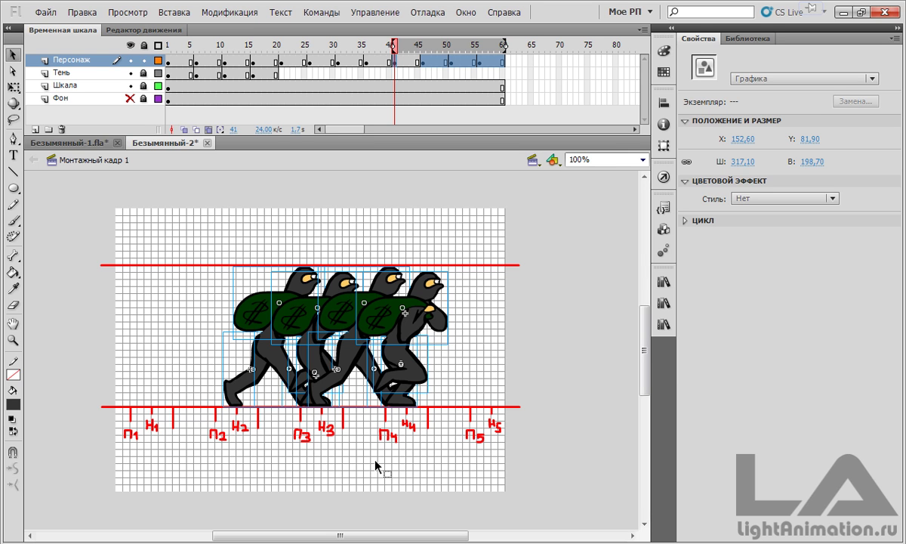
key("shift+Right")
key("shift+Right")
key("shift+Right")
key("shift+Right")
key("shift+Right")
key("shift+Right")
key("shift+Right")
key("shift+Right")
key("shift+Right")
key("shift+Right")
key("shift+Right")
key("shift+Right")
key("shift+Right")
key("shift+Right")
key("shift+Right")
key("shift+Right")
key("shift+Right")
key("shift+Right")
key("shift+Right")
key("shift+Right")
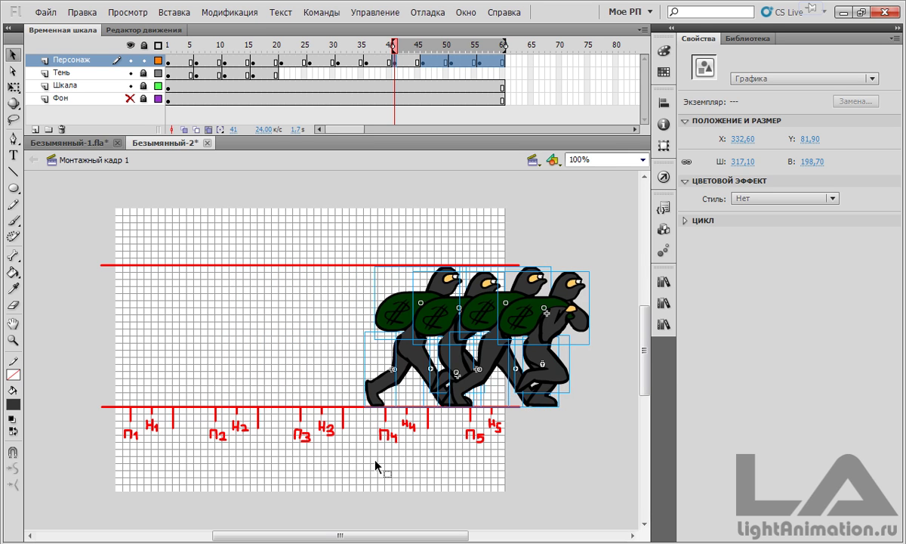
key("shift+Right")
key("shift+Right")
key("shift+Right")
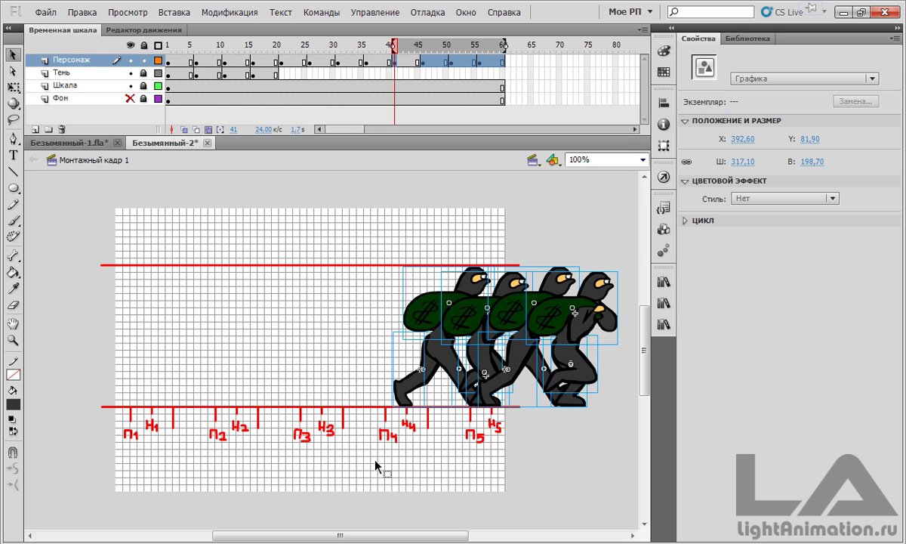
left_click(551, 451)
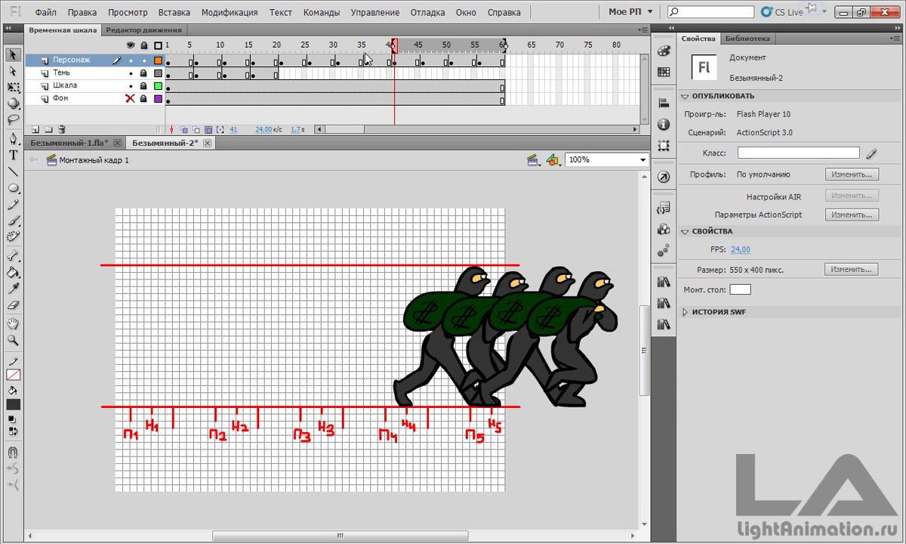
left_click(210, 132)
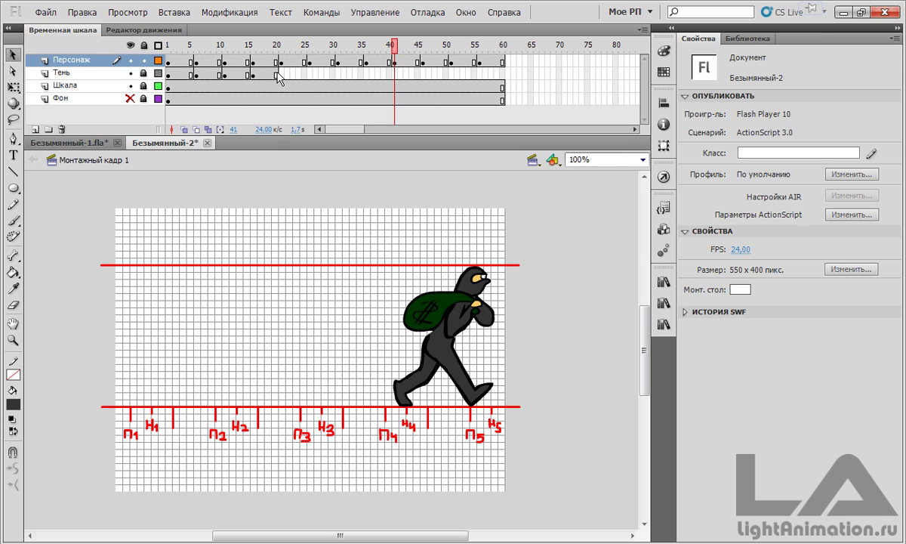
Copy frames 1–20 of the Тень layer and paste them starting at frame 21
left_click_drag(279, 78, 170, 79)
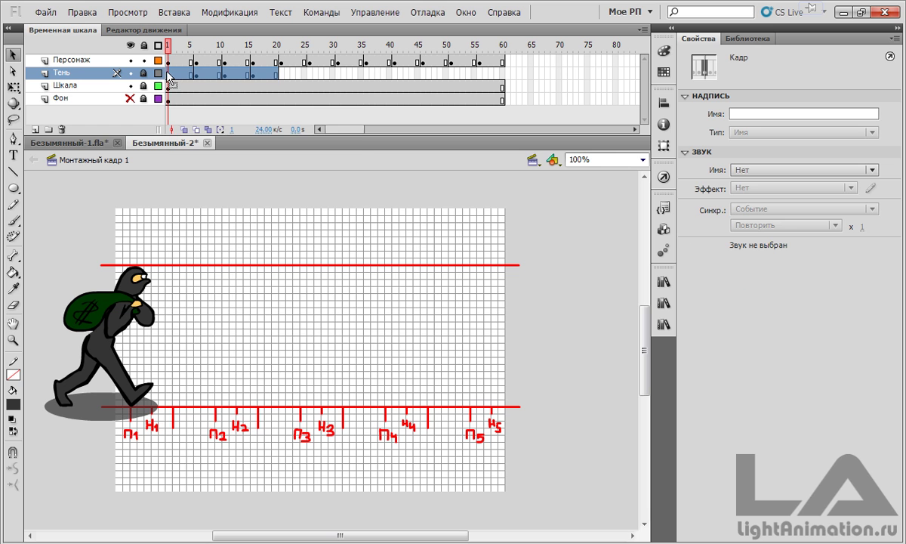
right_click(169, 77)
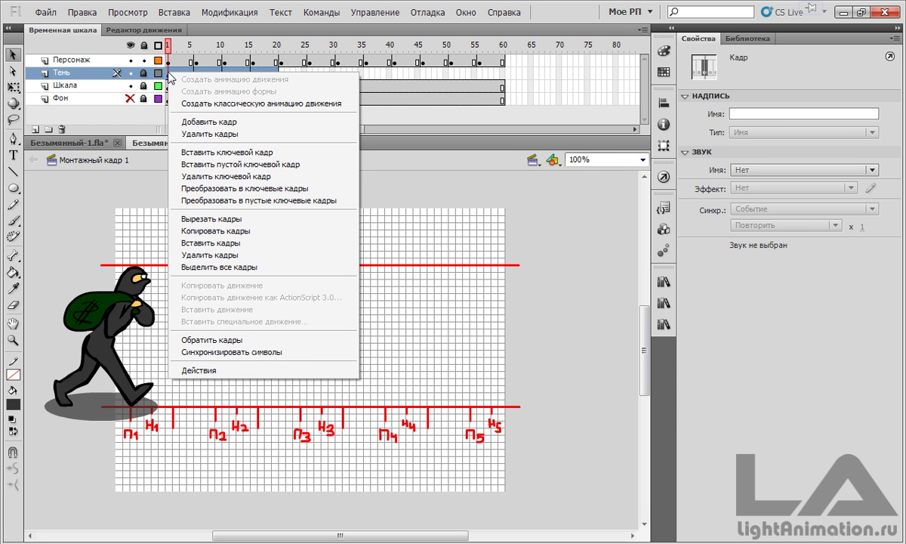
left_click(229, 231)
right_click(281, 75)
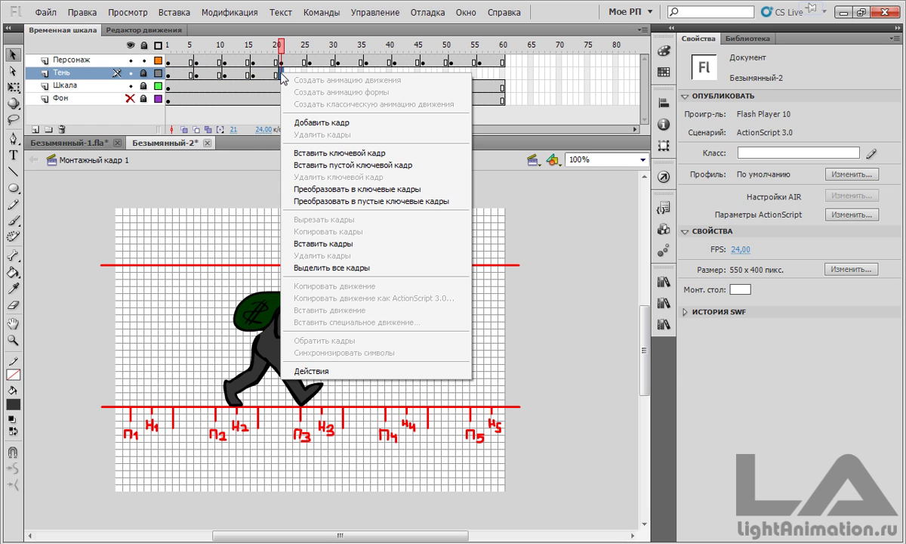
left_click(351, 298)
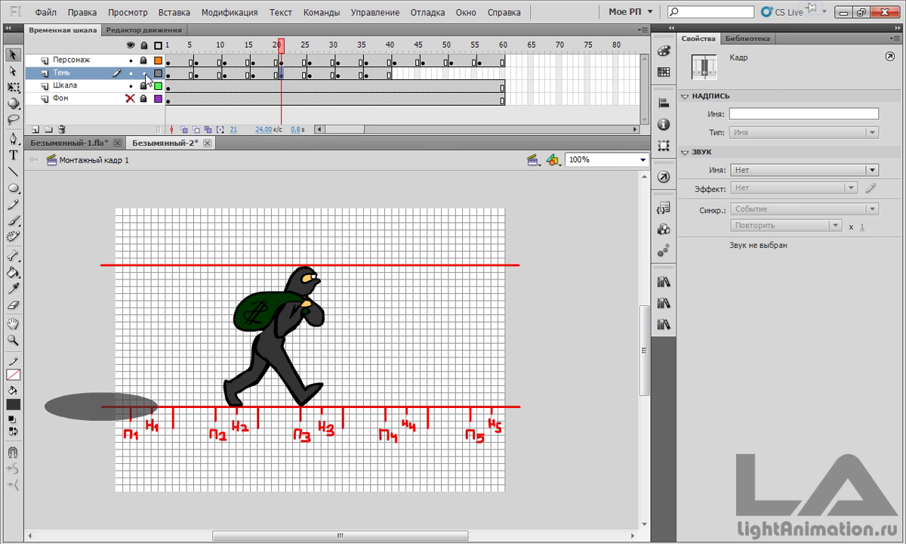
Move all shadows in frames 21–40 of the Тень layer together along the scale to X 140,00 using multi-frame editing
left_click(208, 129)
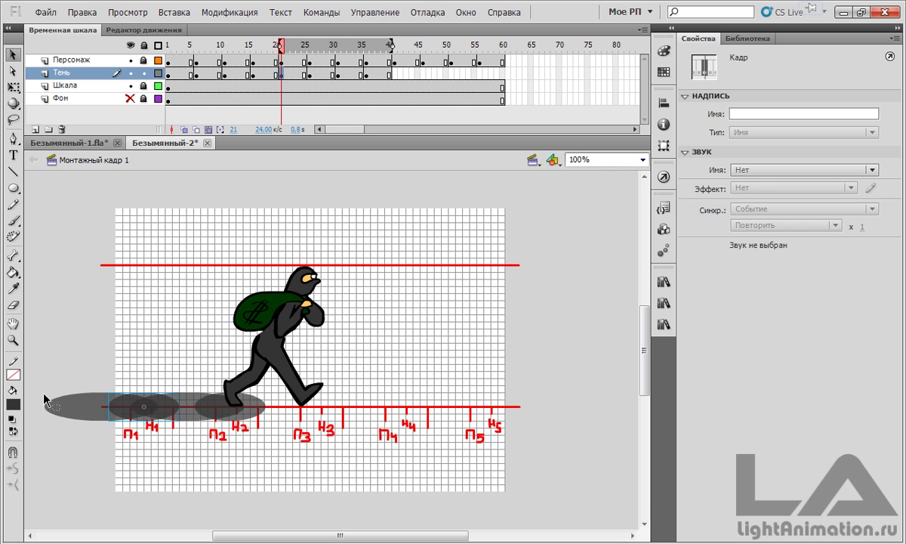
left_click_drag(43, 385, 273, 427)
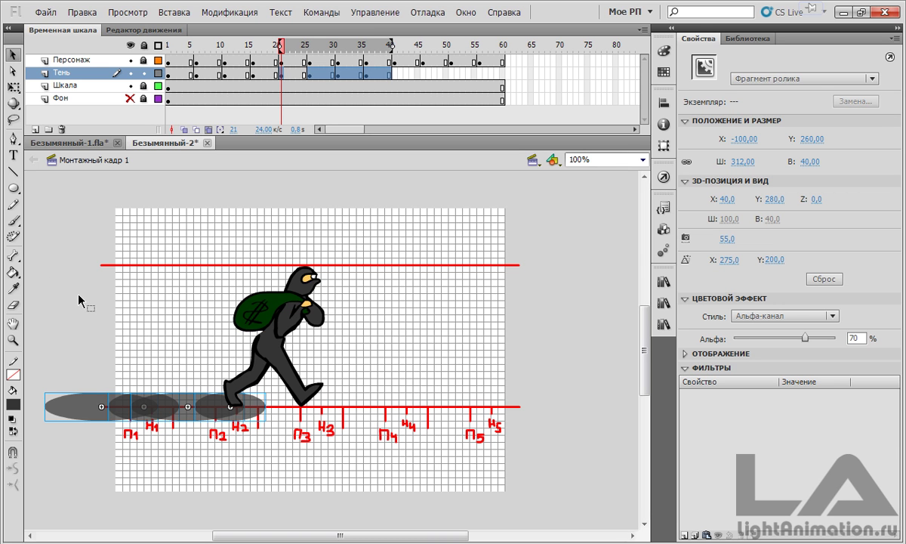
key("shift+Right")
key("shift+Right")
key("shift+Right")
key("shift+Right")
key("shift+Right")
key("shift+Right")
key("shift+Right")
key("shift+Right")
key("shift+Right")
key("shift+Right")
key("shift+Right")
key("shift+Right")
key("shift+Right")
key("shift+Right")
key("shift+Right")
key("shift+Right")
key("shift+Right")
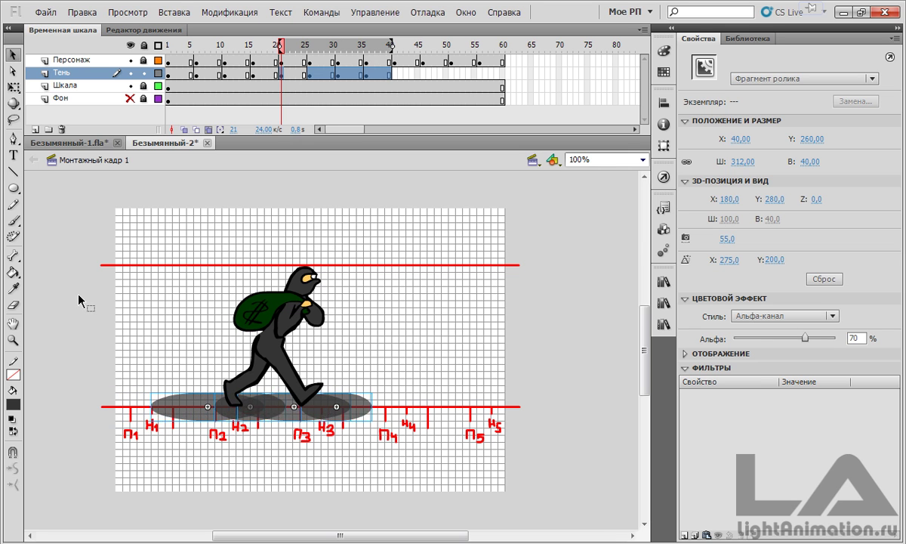
key("shift+Right")
key("shift+Right")
key("shift+Right")
key("shift+Right")
key("shift+Right")
key("shift+Right")
key("shift+Right")
key("shift+Right")
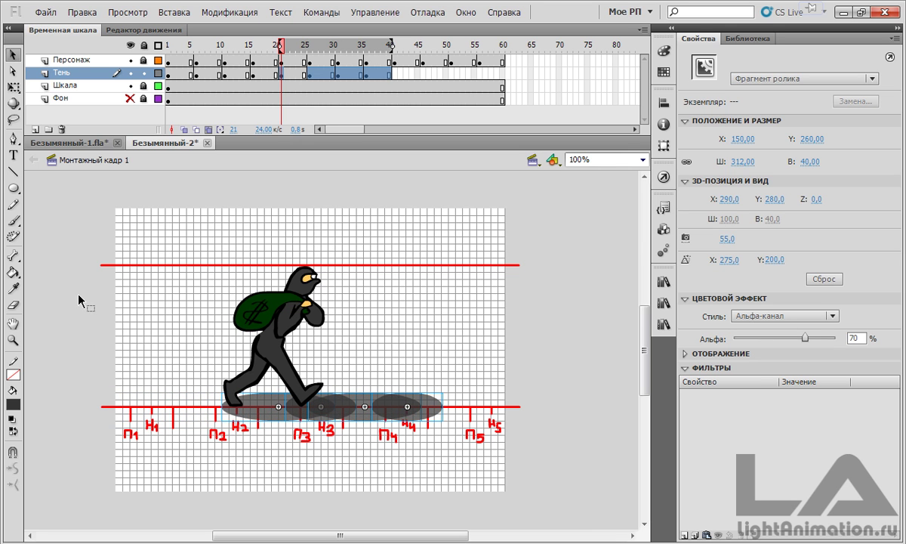
key("shift+Left")
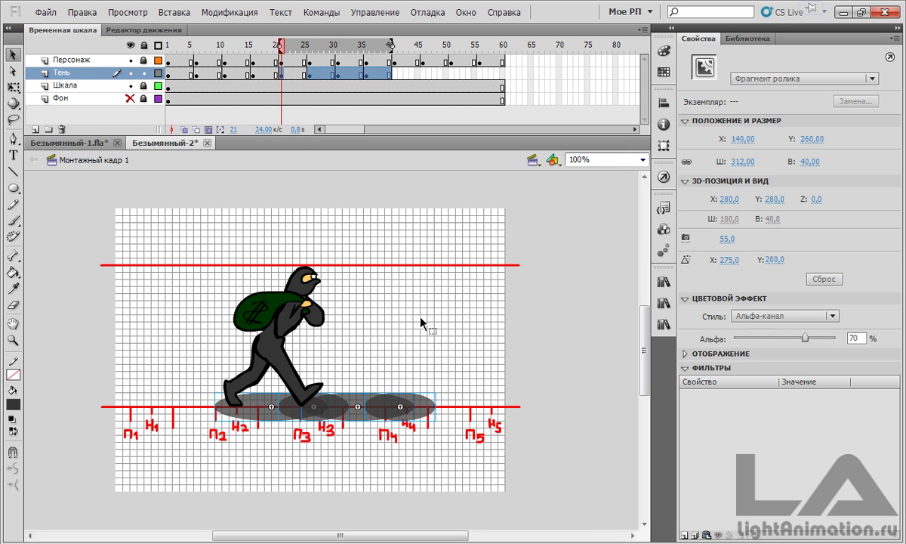
left_click(209, 130)
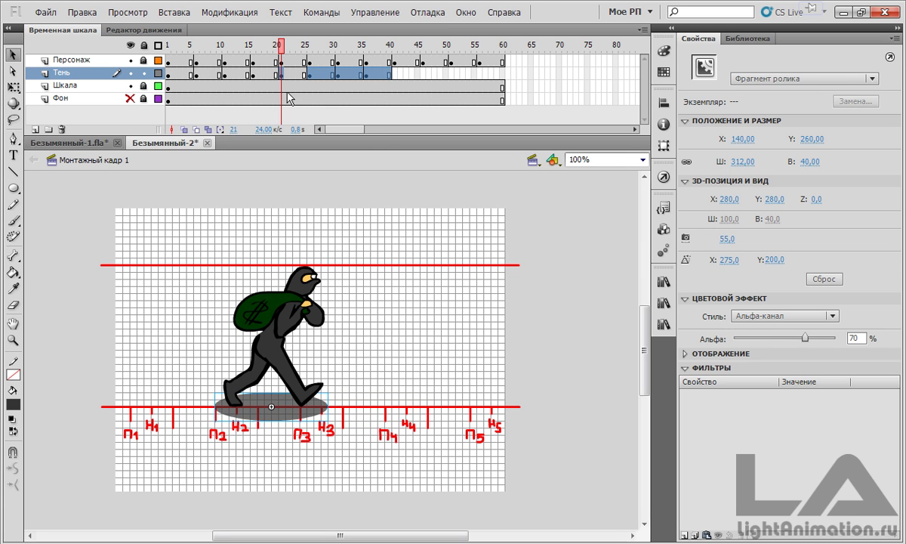
left_click(168, 45)
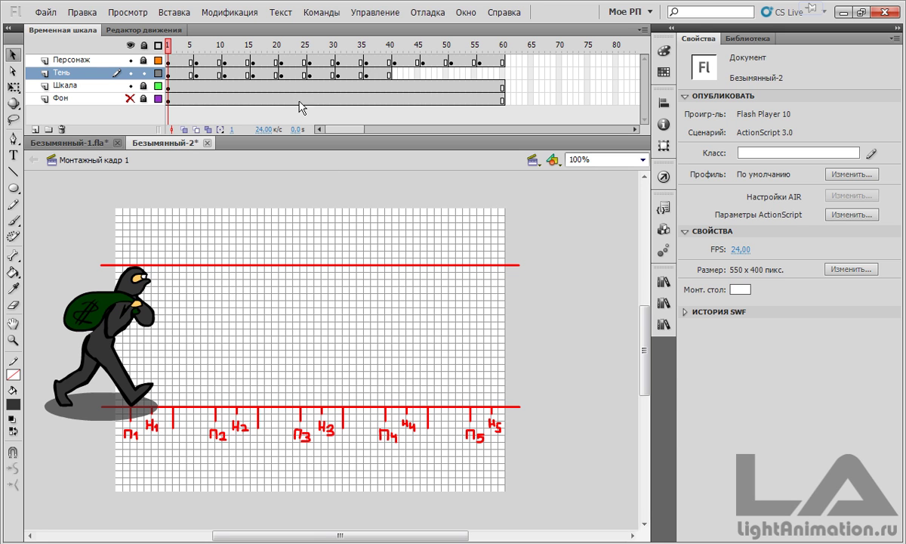
left_click(281, 45)
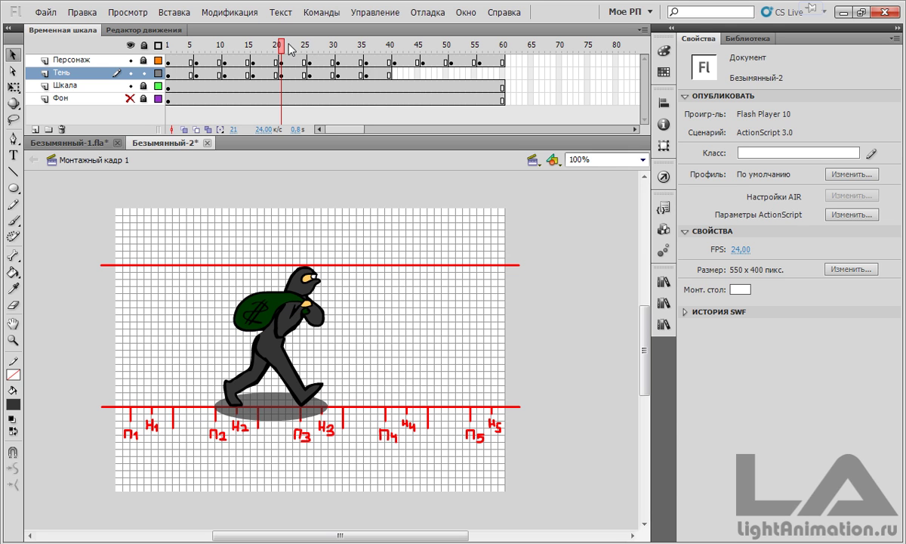
Copy frames 21–40 of the Тень layer and paste them starting at frame 41
left_click_drag(391, 78, 311, 79)
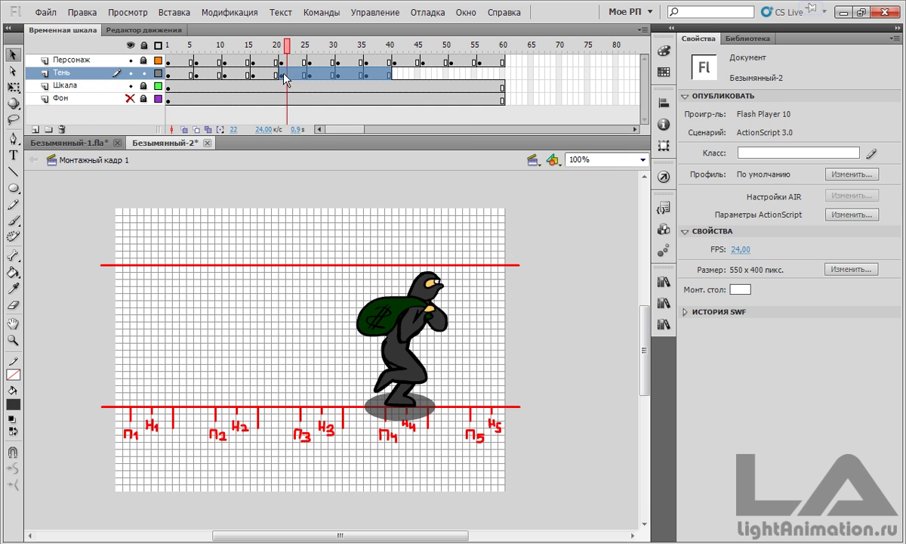
left_click(283, 75)
right_click(283, 75)
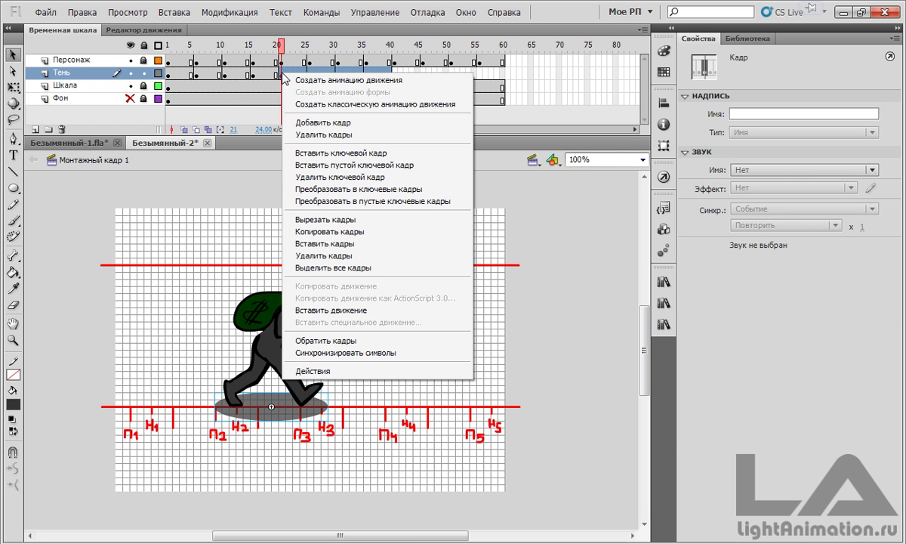
left_click(323, 231)
left_click(394, 73)
right_click(394, 71)
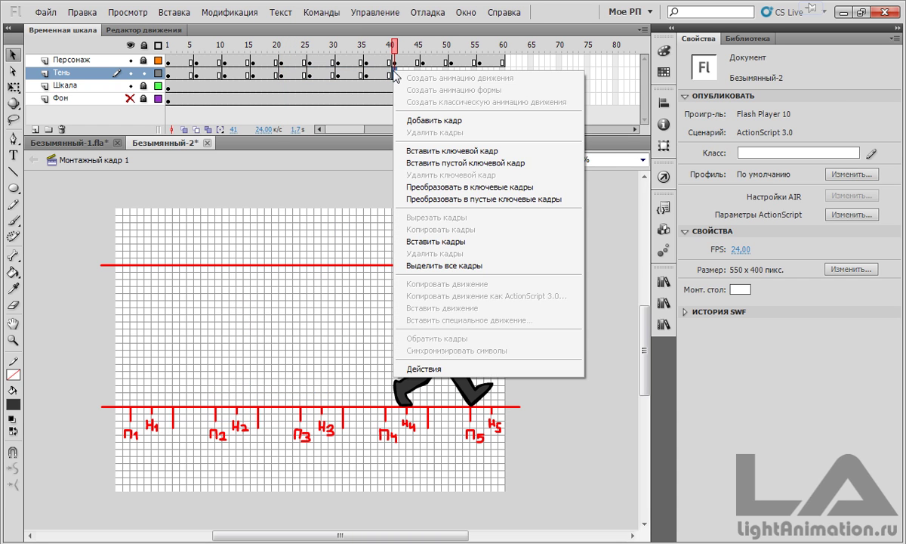
left_click(436, 242)
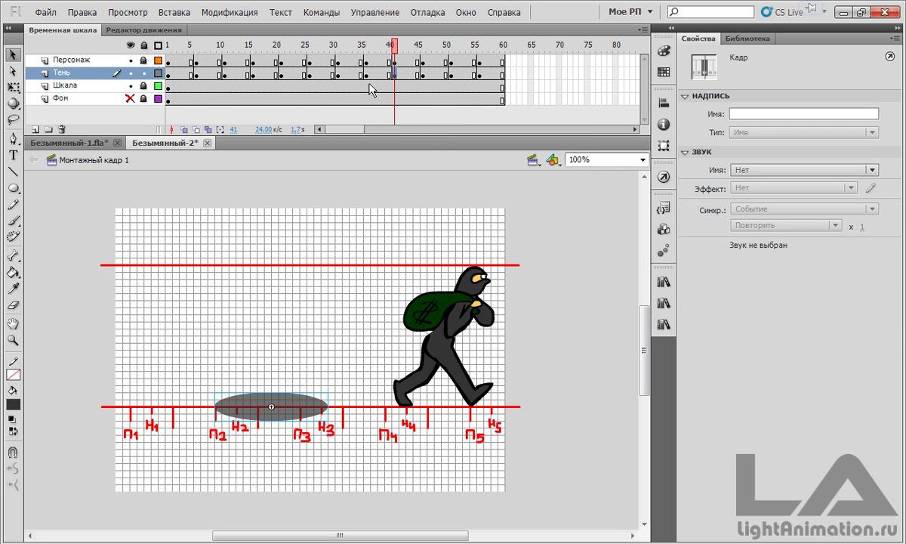
Move all shadows in frames 41–60 together along the scale to X 385,00 using multi-frame editing, and return to frame 1
left_click(209, 131)
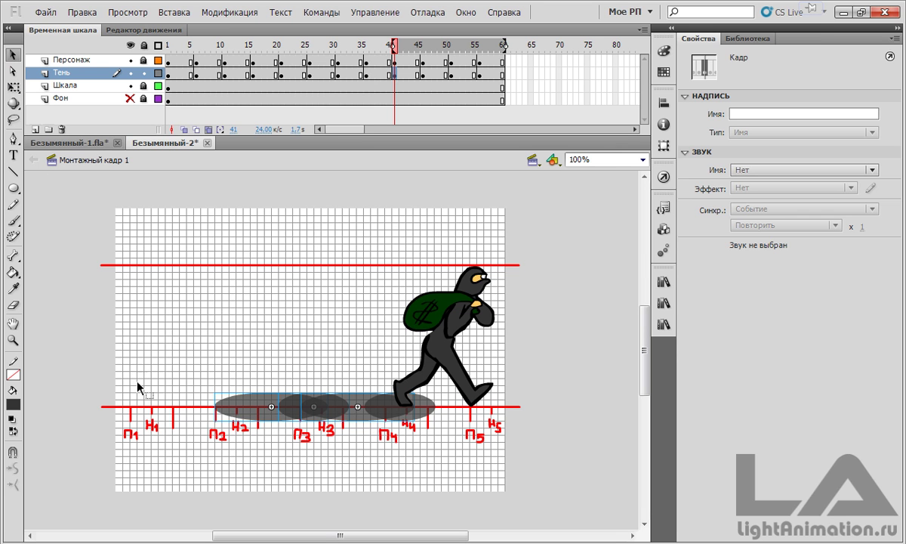
left_click_drag(181, 385, 469, 435)
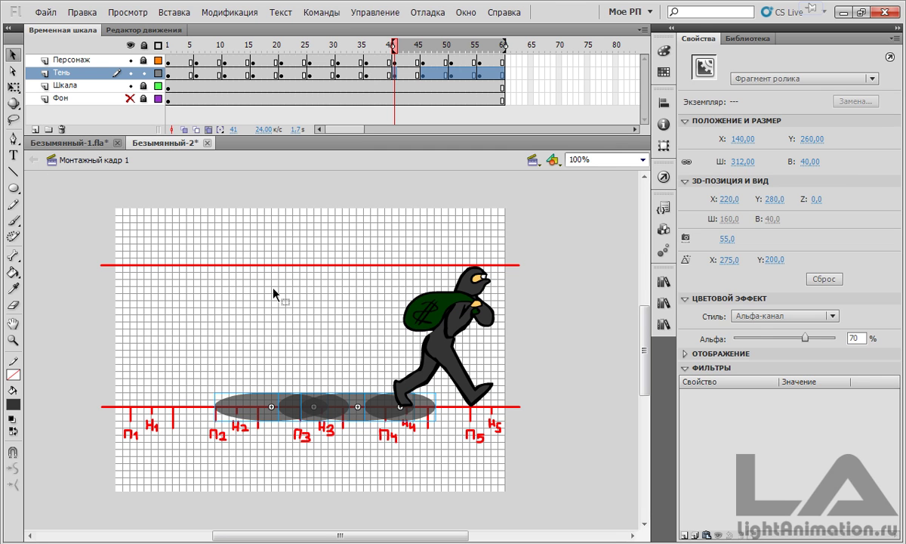
key("Right")
key("Right")
key("Right")
key("Right")
key("Right")
key("Right")
key("Right")
key("Right")
key("Right")
key("Right")
key("Right")
key("Right")
key("Right")
key("Right")
key("Right")
key("Right")
key("Right")
key("Right")
key("Right")
key("Right")
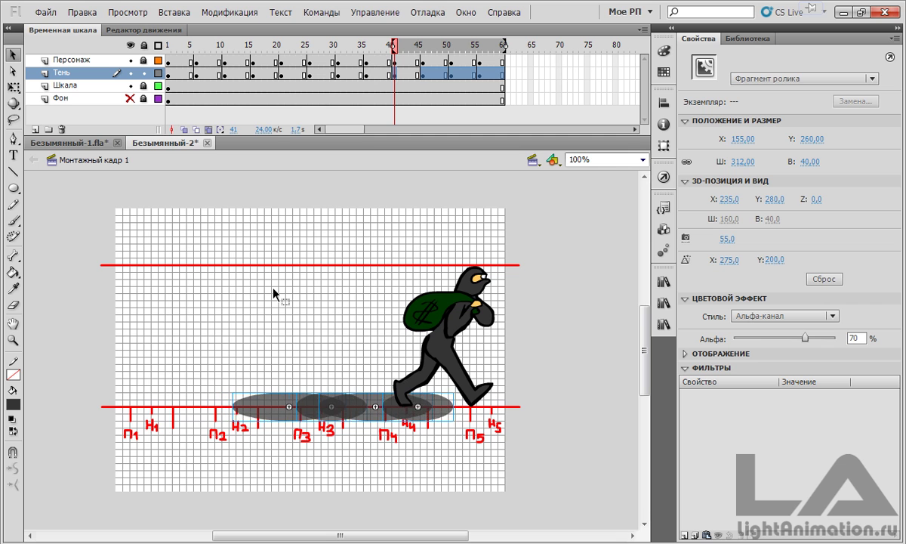
key("shift+Right")
key("shift+Right")
key("shift+Right")
key("shift+Right")
key("shift+Right")
key("shift+Right")
key("shift+Right")
key("shift+Right")
key("shift+Right")
key("shift+Right")
key("shift+Right")
key("shift+Right")
key("shift+Right")
key("shift+Right")
key("shift+Right")
key("shift+Right")
key("shift+Right")
key("shift+Right")
key("shift+Right")
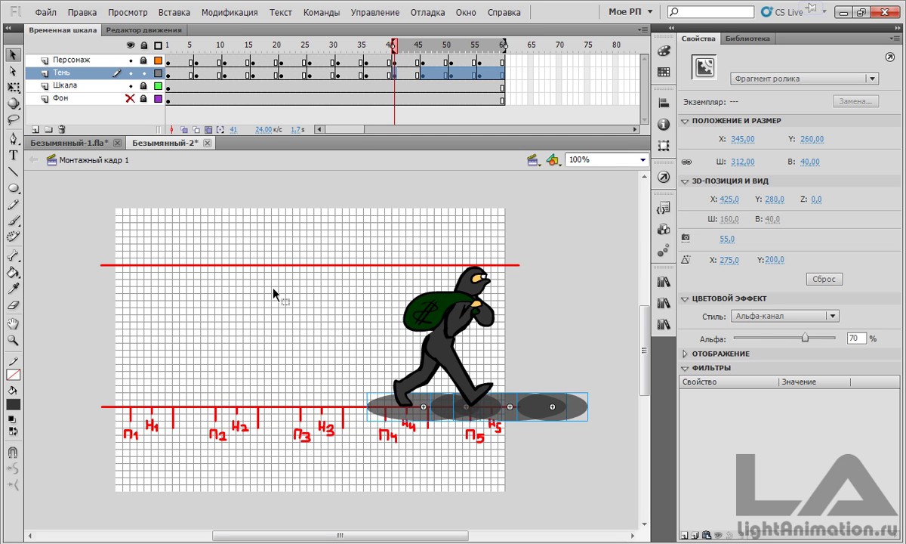
key("shift+Right")
key("Right")
key("Right")
key("Right")
key("Right")
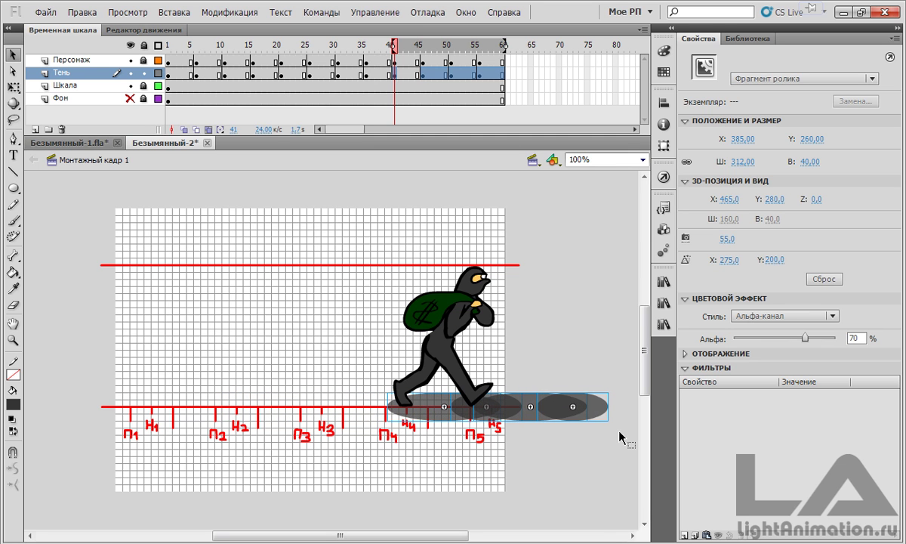
left_click(209, 130)
left_click_drag(398, 50, 186, 54)
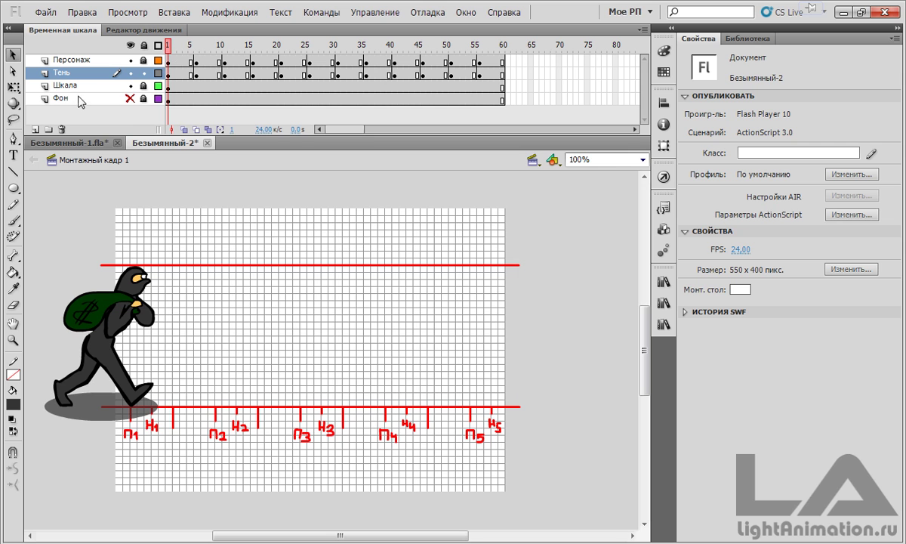
Show the Фон layer and move the Шкала layer beneath it, hiding the scale
left_click(130, 98)
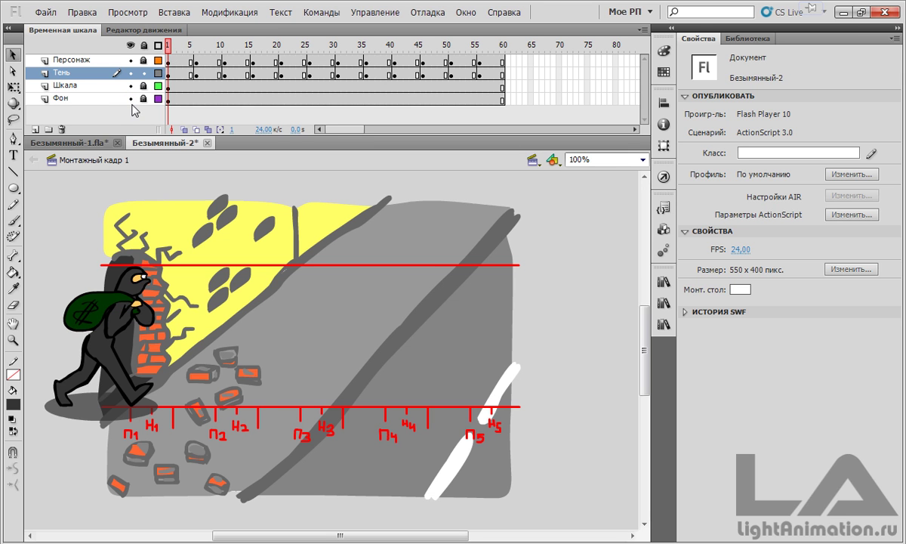
left_click(73, 86)
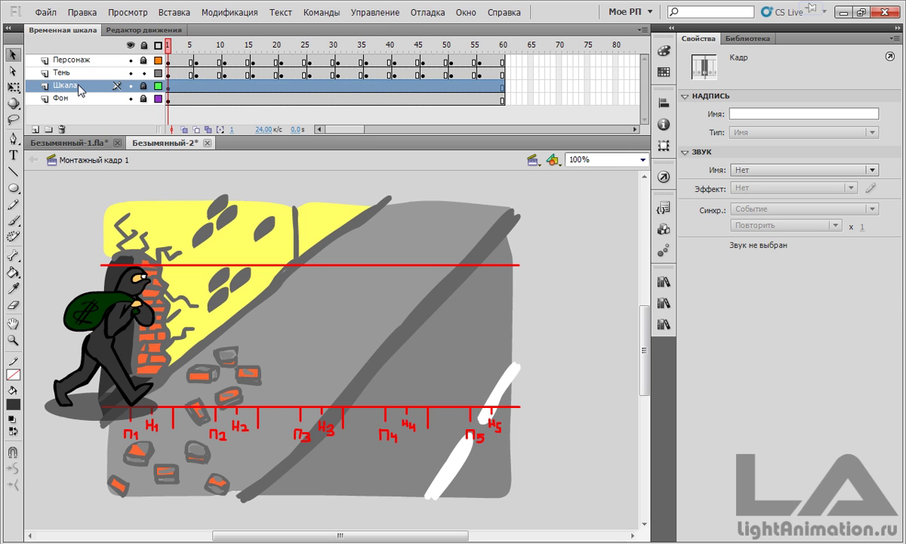
left_click_drag(74, 116, 76, 115)
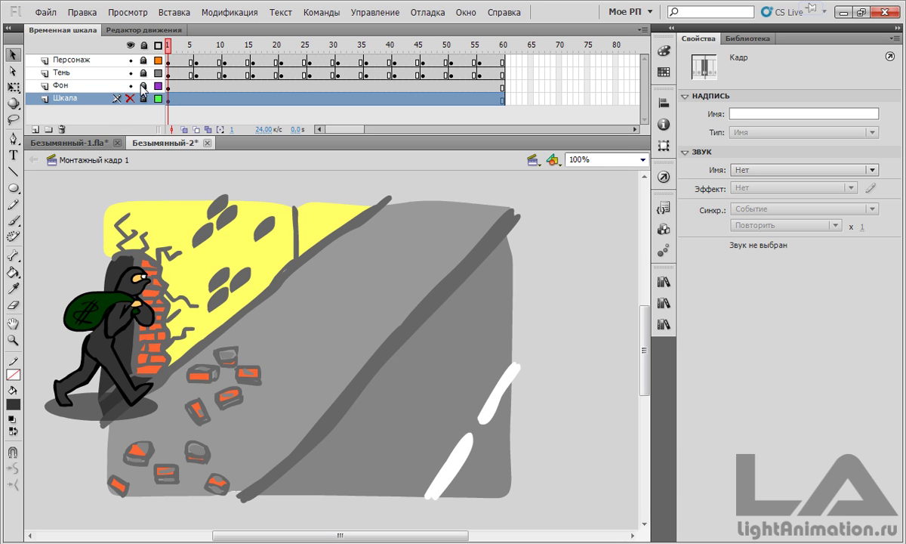
Test the movie to preview the thief's walk over the background
key("ctrl+Return")
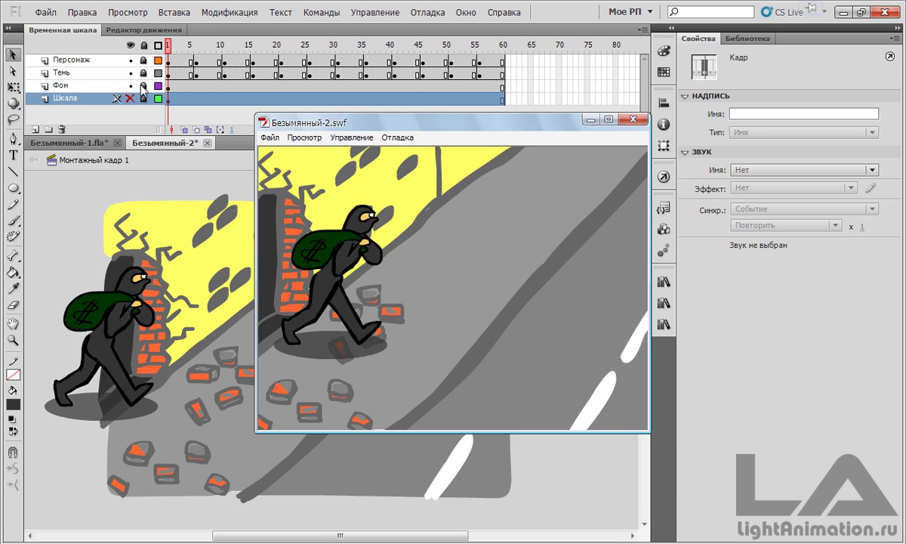